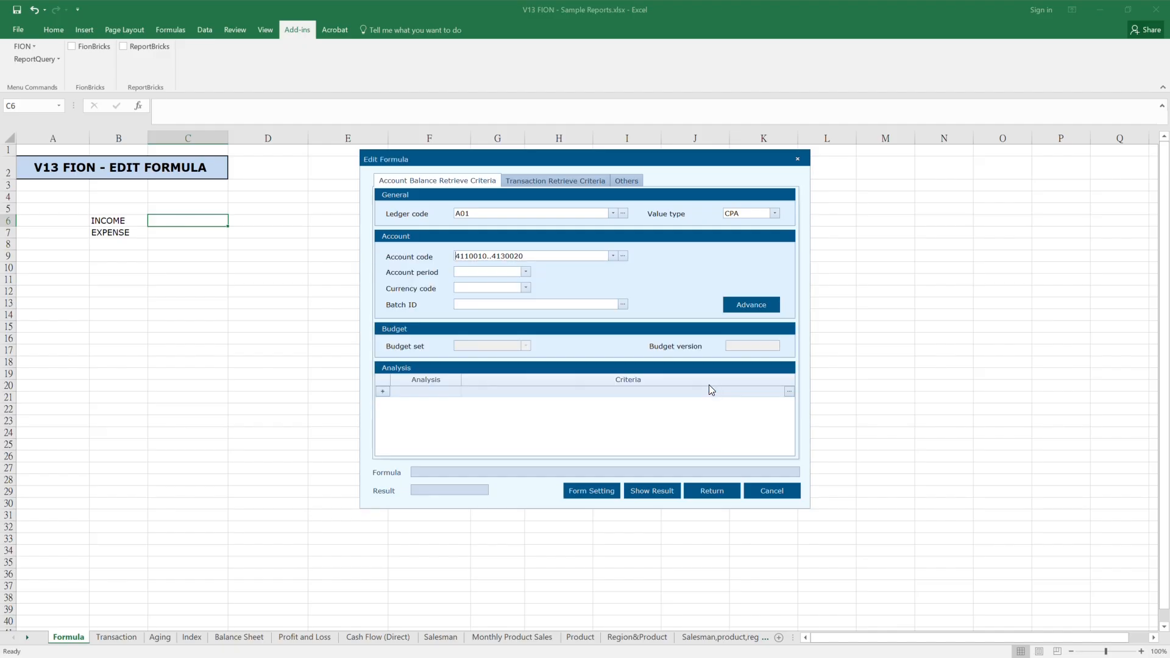
- Set the account period to 04/2024, the value type to CYA and Credit = Positive, and return the income formula to C6
{"action": "type", "text": "04/2024"}
{"action": "left_click", "coordinate": [756, 213]}
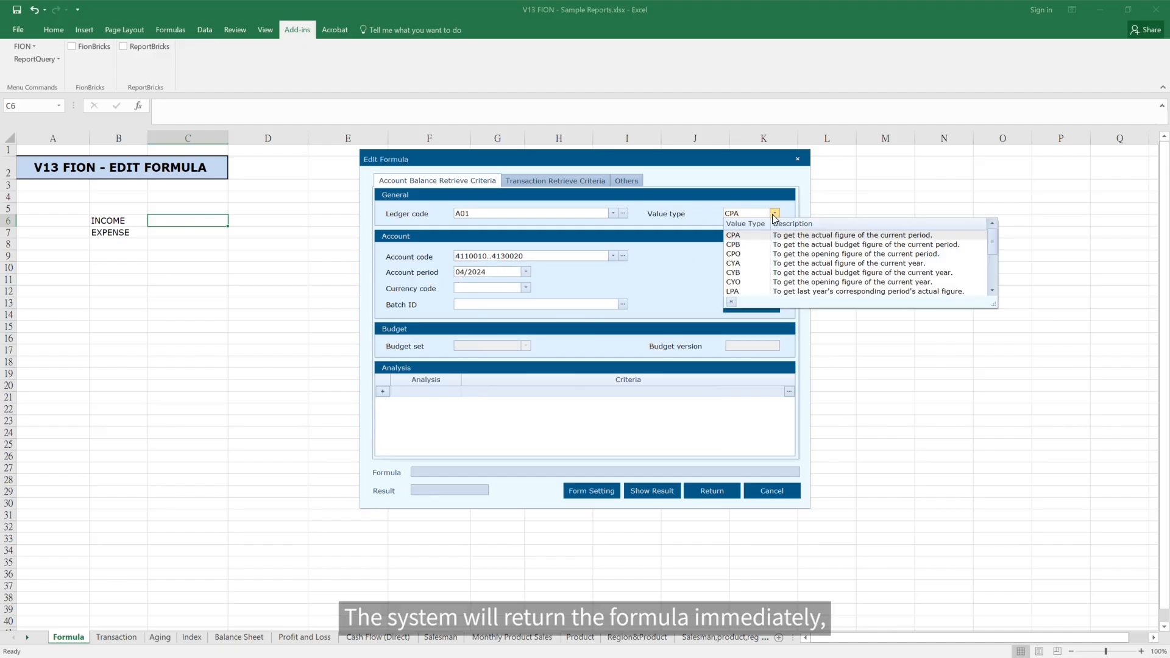
{"action": "left_click", "coordinate": [749, 258]}
{"action": "left_click", "coordinate": [749, 308]}
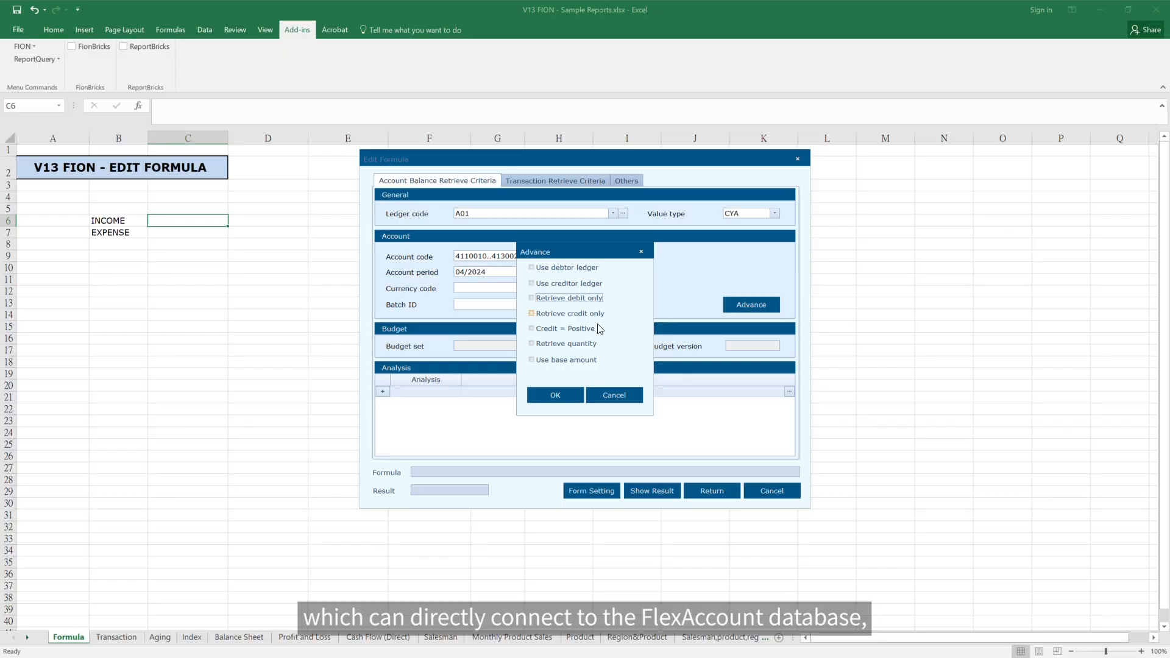
{"action": "left_click", "coordinate": [589, 330]}
{"action": "left_click", "coordinate": [571, 396]}
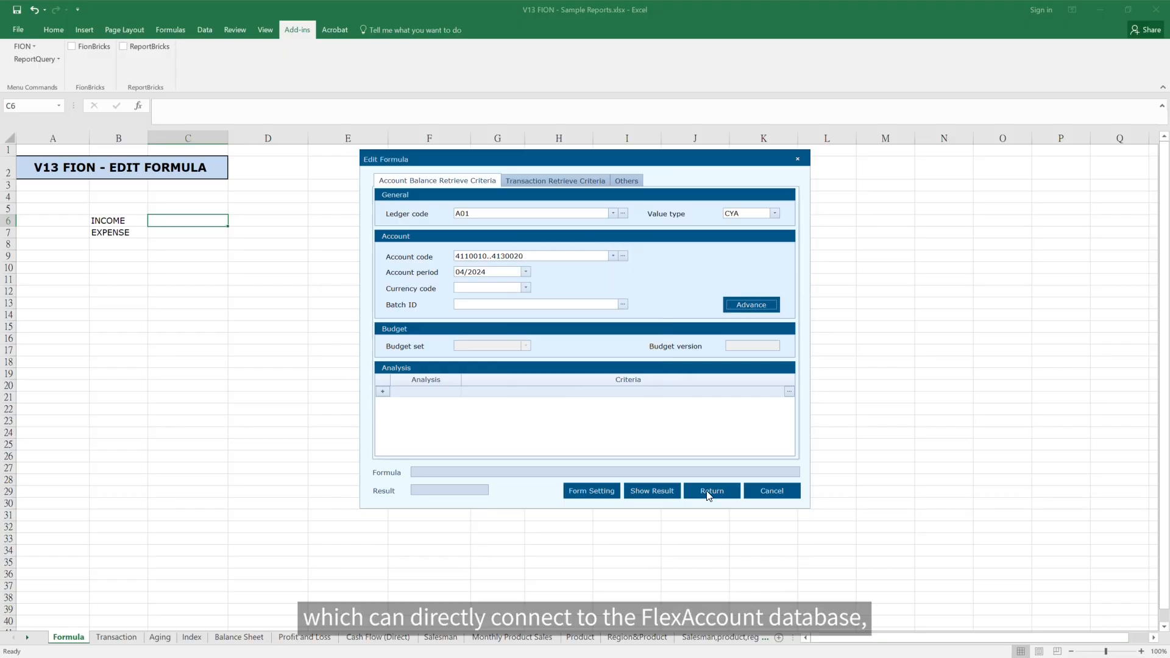
{"action": "left_click", "coordinate": [711, 491]}
- Copy the income formula from C6 into the expense cell C7
{"action": "key", "text": "ctrl+c"}
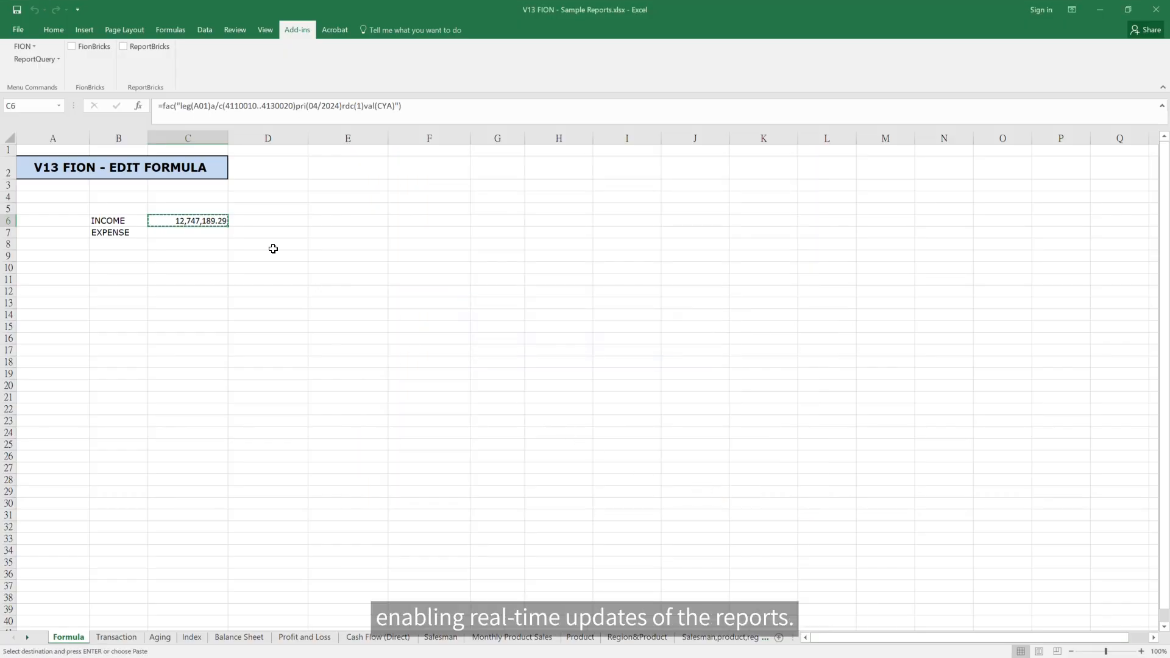
{"action": "left_click", "coordinate": [194, 232]}
{"action": "key", "text": "ctrl+v"}
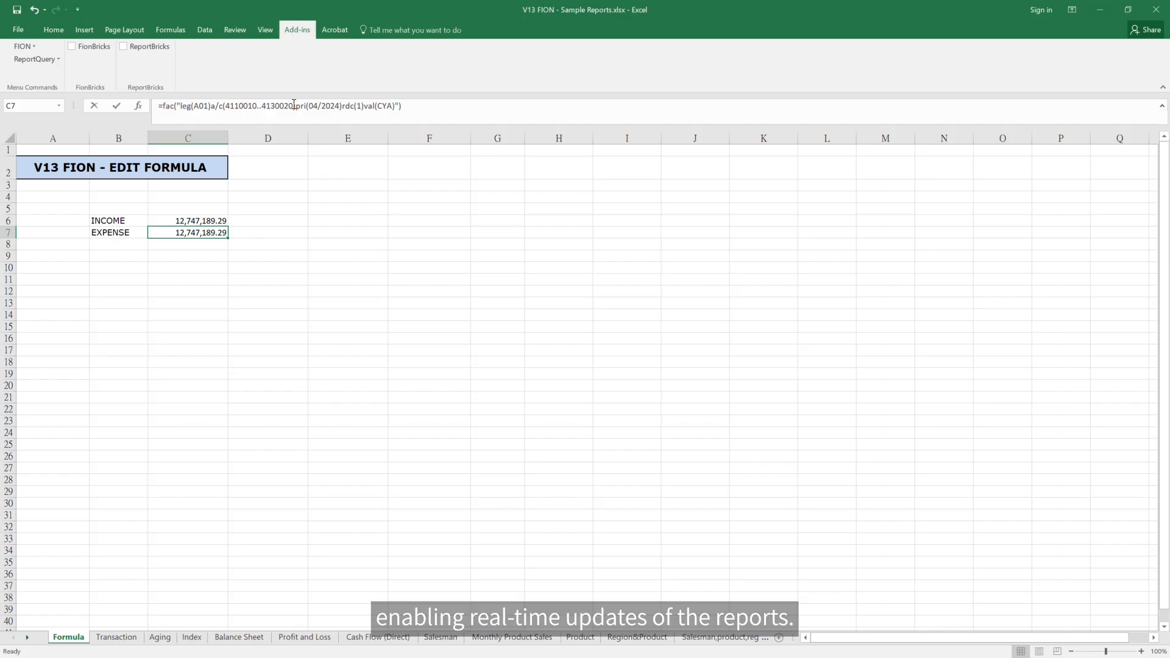
- Change the account code range in C7's formula to 6..6999999
{"action": "left_click", "coordinate": [294, 104]}
{"action": "key", "text": "BackSpace"}
{"action": "key", "text": "BackSpace"}
{"action": "key", "text": "BackSpace"}
{"action": "key", "text": "BackSpace"}
{"action": "key", "text": "BackSpace"}
{"action": "key", "text": "BackSpace"}
{"action": "key", "text": "BackSpace"}
{"action": "key", "text": "BackSpace"}
{"action": "key", "text": "BackSpace"}
{"action": "key", "text": "BackSpace"}
{"action": "key", "text": "BackSpace"}
{"action": "key", "text": "BackSpace"}
{"action": "key", "text": "BackSpace"}
{"action": "key", "text": "BackSpace"}
{"action": "key", "text": "BackSpace"}
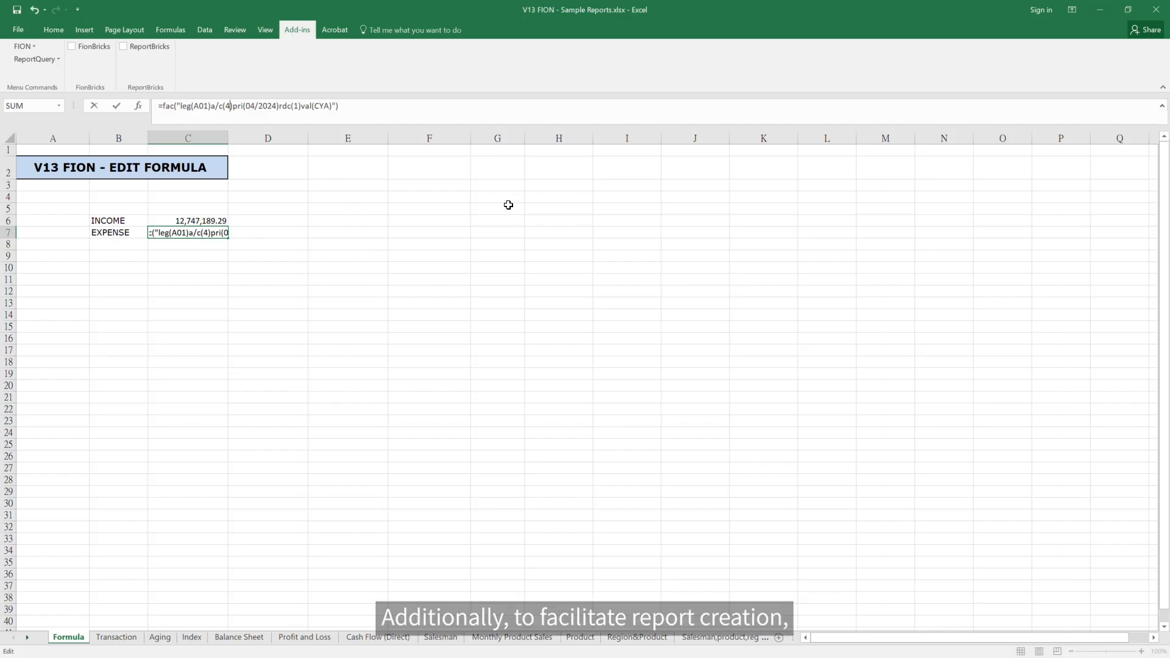
{"action": "key", "text": "BackSpace"}
{"action": "type", "text": "6..6999999"}
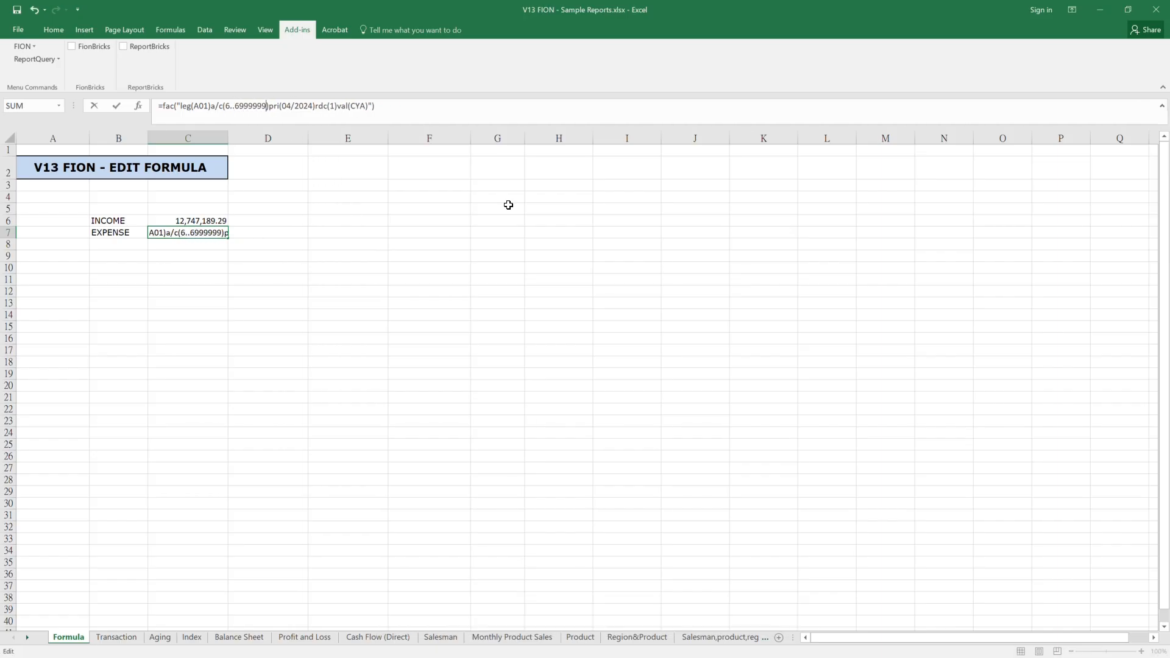
{"action": "key", "text": "Return"}
- Total C6:C7 with a SUM formula in C8 and clear the expense formula from C7
{"action": "type", "text": "=SU"}
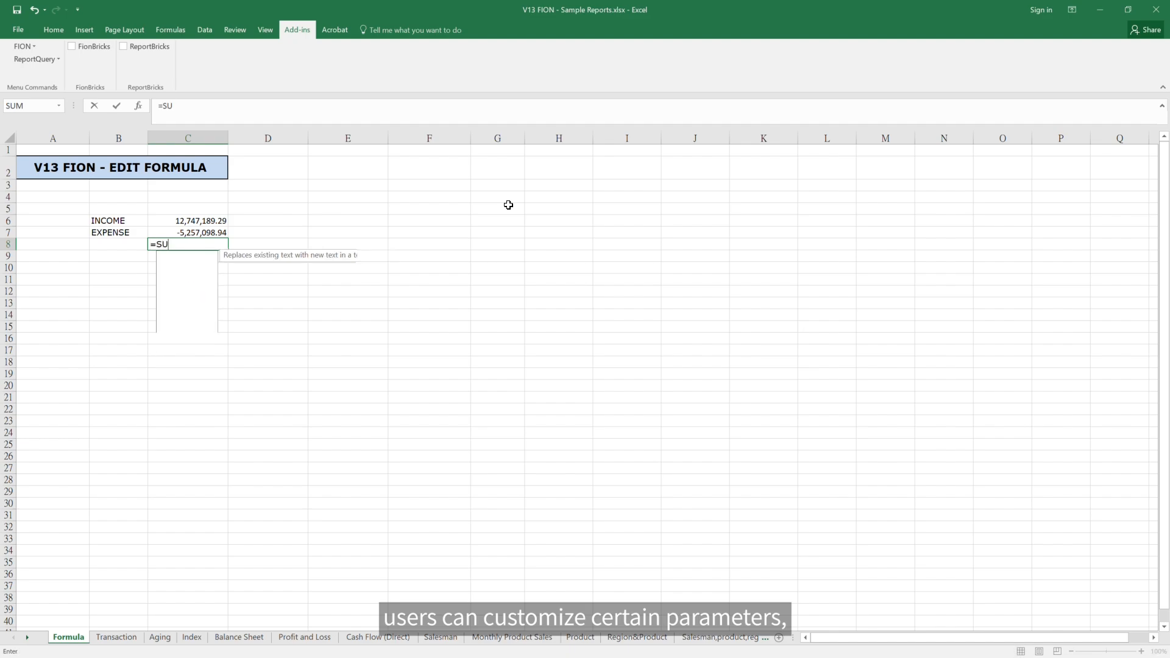
{"action": "type", "text": "M(C6:C7"}
{"action": "key", "text": "Return"}
{"action": "left_click", "coordinate": [204, 232]}
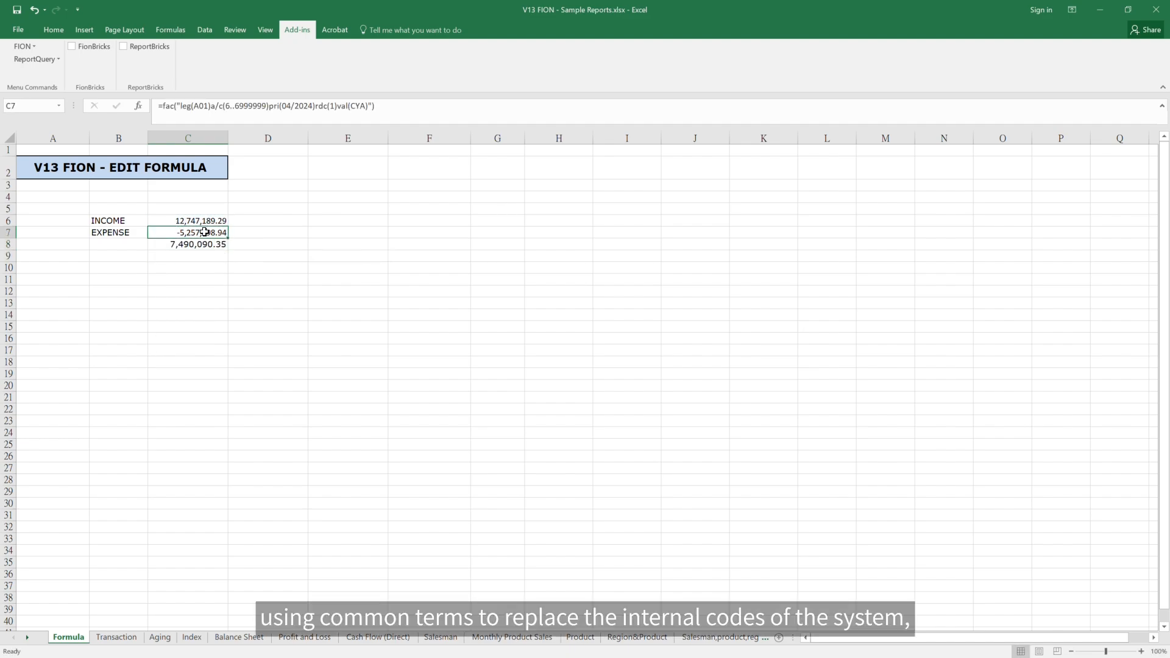
{"action": "key", "text": "Delete"}
- Open the C6 income formula in the Edit Formula dialog and bring up its account code criteria
{"action": "left_click", "coordinate": [210, 220]}
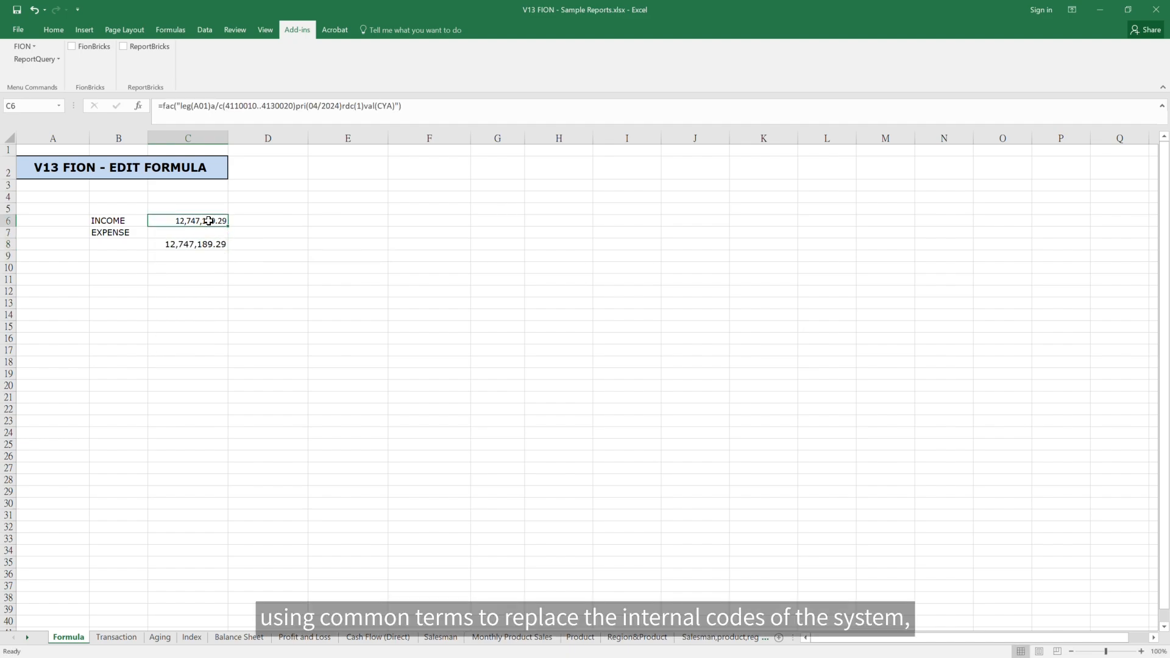
{"action": "right_click", "coordinate": [208, 220]}
{"action": "mouse_move", "coordinate": [274, 245]}
{"action": "left_click", "coordinate": [370, 277]}
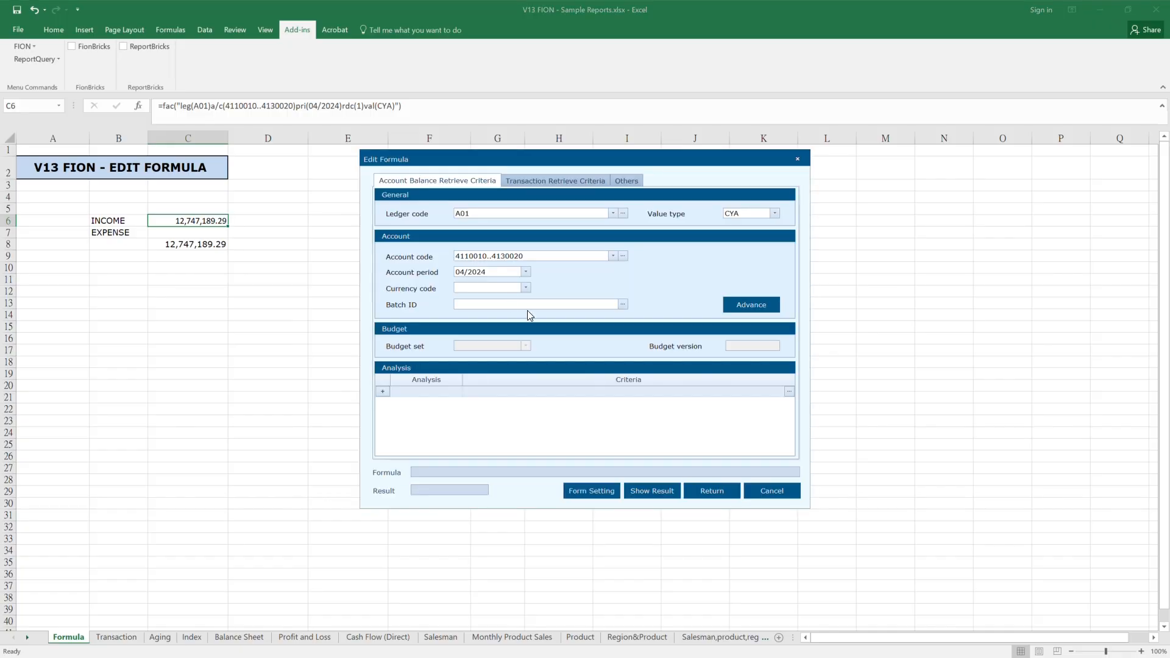
{"action": "left_click", "coordinate": [622, 256]}
- Review the properties of the INCOME variable in Variable Management
{"action": "left_click", "coordinate": [586, 384]}
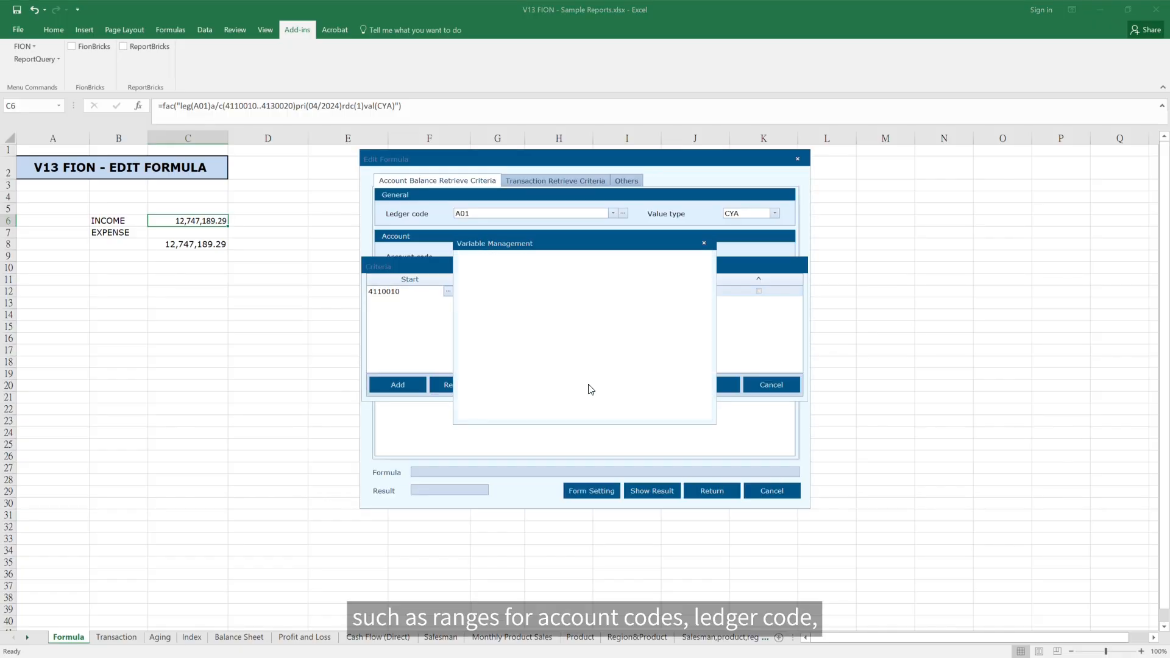
{"action": "left_click", "coordinate": [548, 291]}
{"action": "right_click", "coordinate": [547, 290]}
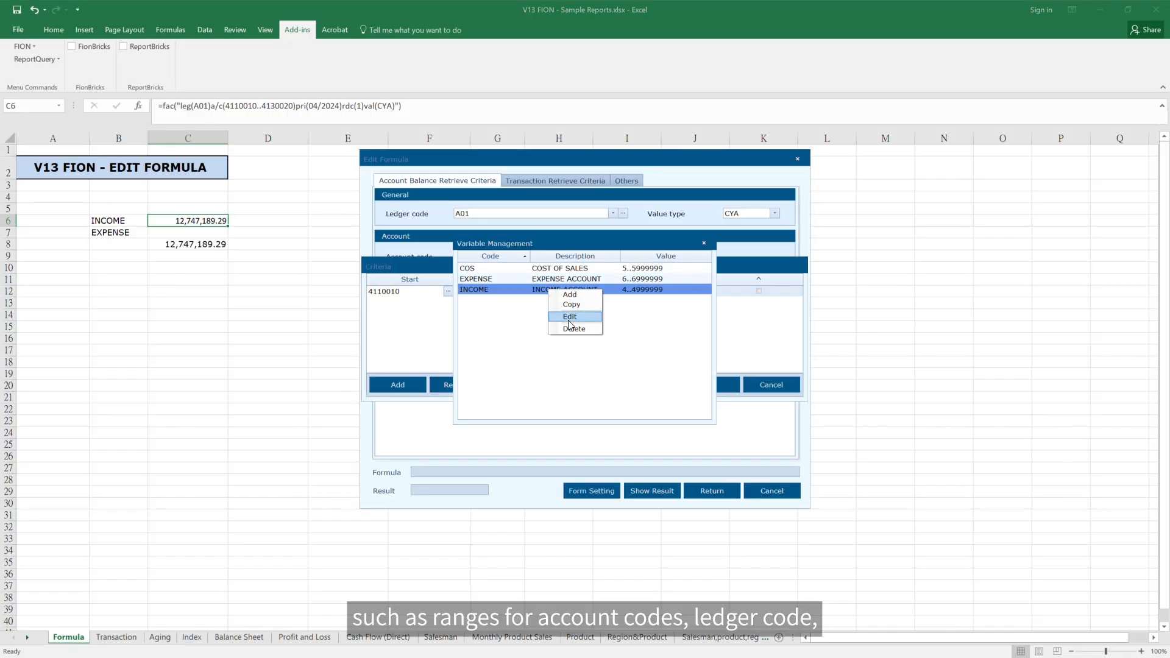
{"action": "left_click", "coordinate": [565, 308]}
{"action": "left_click_drag", "start_coordinate": [560, 286], "coordinate": [546, 289]}
{"action": "left_click", "coordinate": [559, 317]}
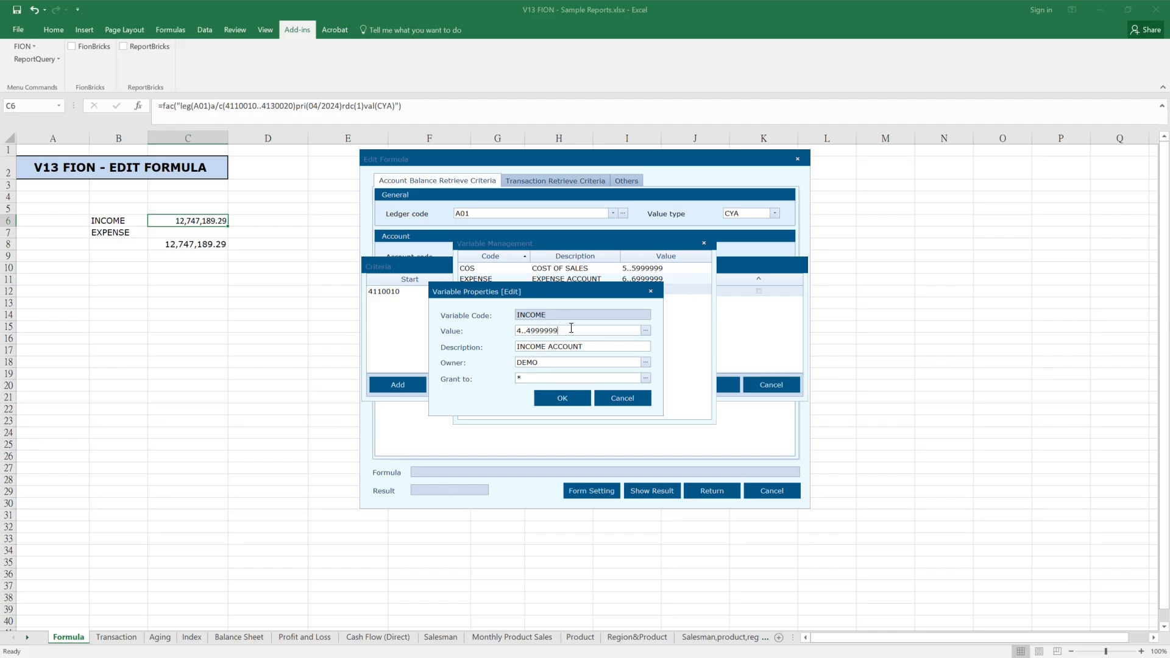
{"action": "left_click", "coordinate": [562, 398]}
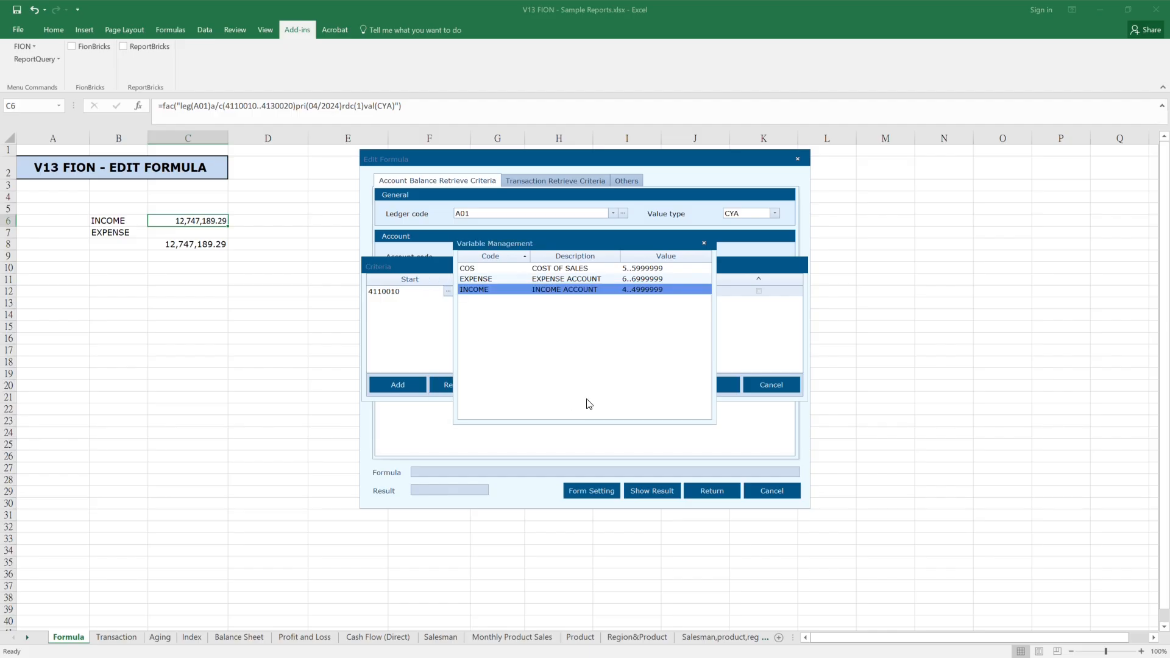
{"action": "left_click", "coordinate": [704, 244]}
- Replace the account code range criteria with the #INCOME variable and return the updated formula to C6
{"action": "left_click", "coordinate": [501, 291]}
{"action": "key", "text": "BackSpace"}
{"action": "key", "text": "BackSpace"}
{"action": "key", "text": "BackSpace"}
{"action": "key", "text": "BackSpace"}
{"action": "key", "text": "BackSpace"}
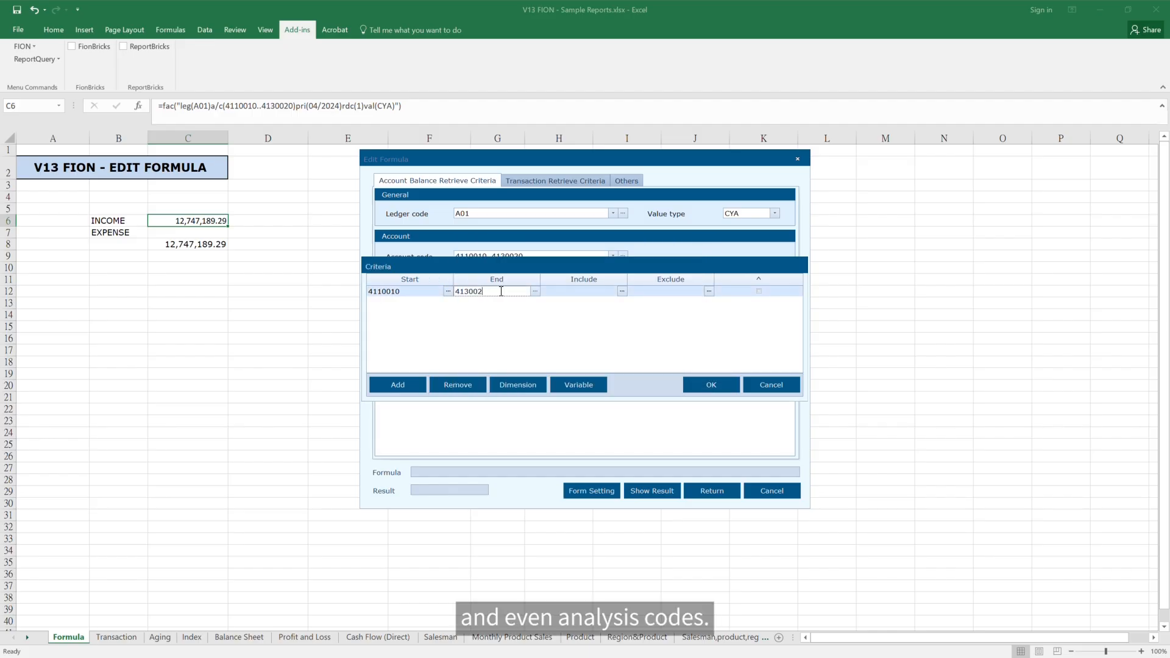
{"action": "left_click", "coordinate": [424, 292]}
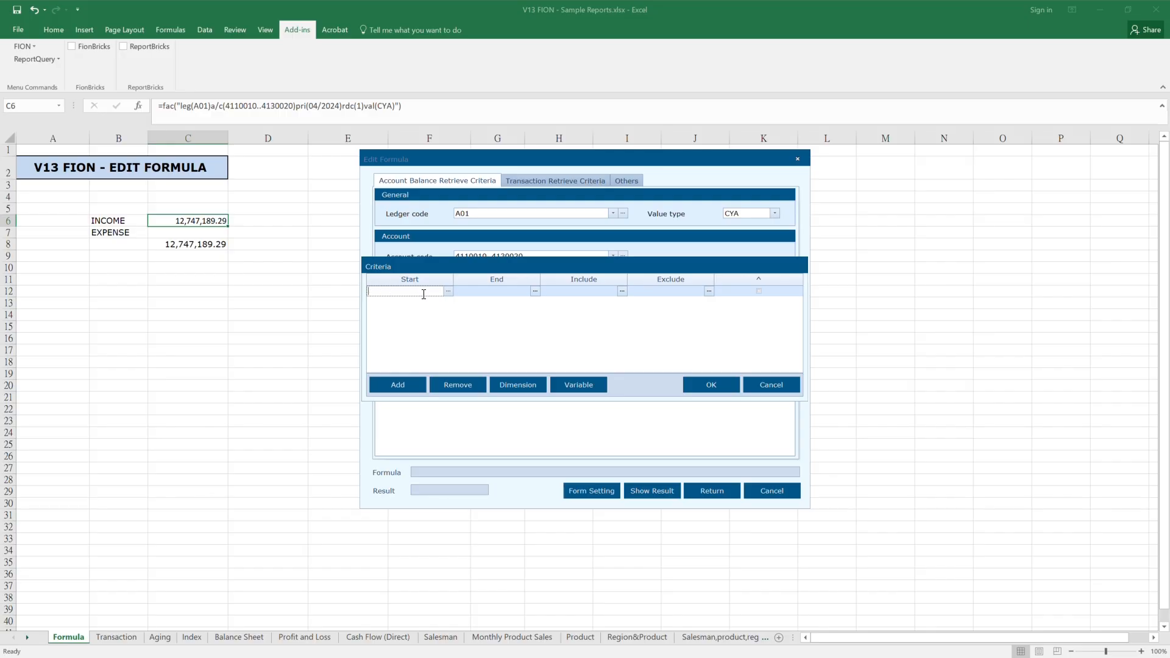
{"action": "type", "text": "#"}
{"action": "left_click", "coordinate": [450, 292]}
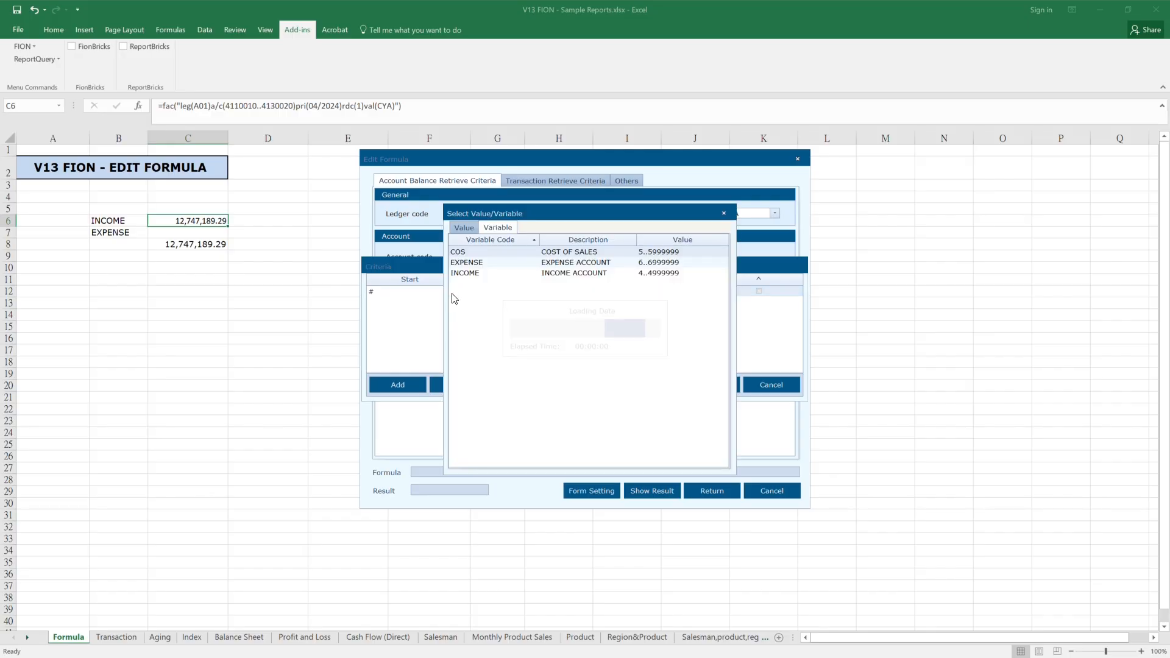
{"action": "double_click", "coordinate": [473, 275]}
{"action": "left_click", "coordinate": [699, 391]}
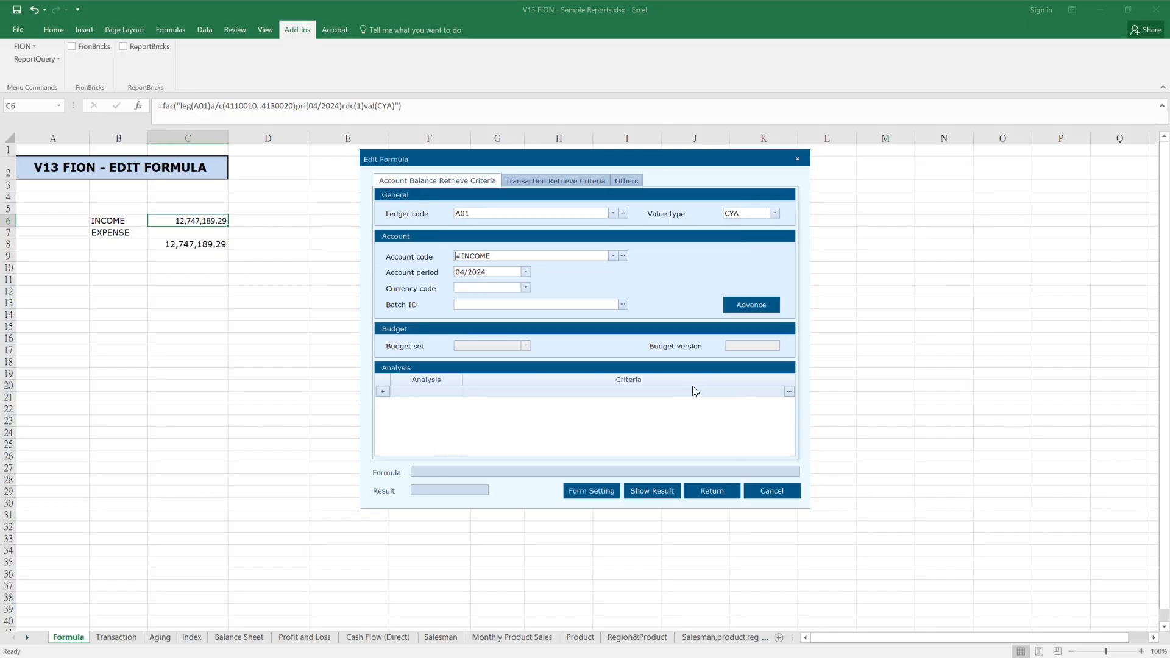
{"action": "left_click", "coordinate": [711, 493]}
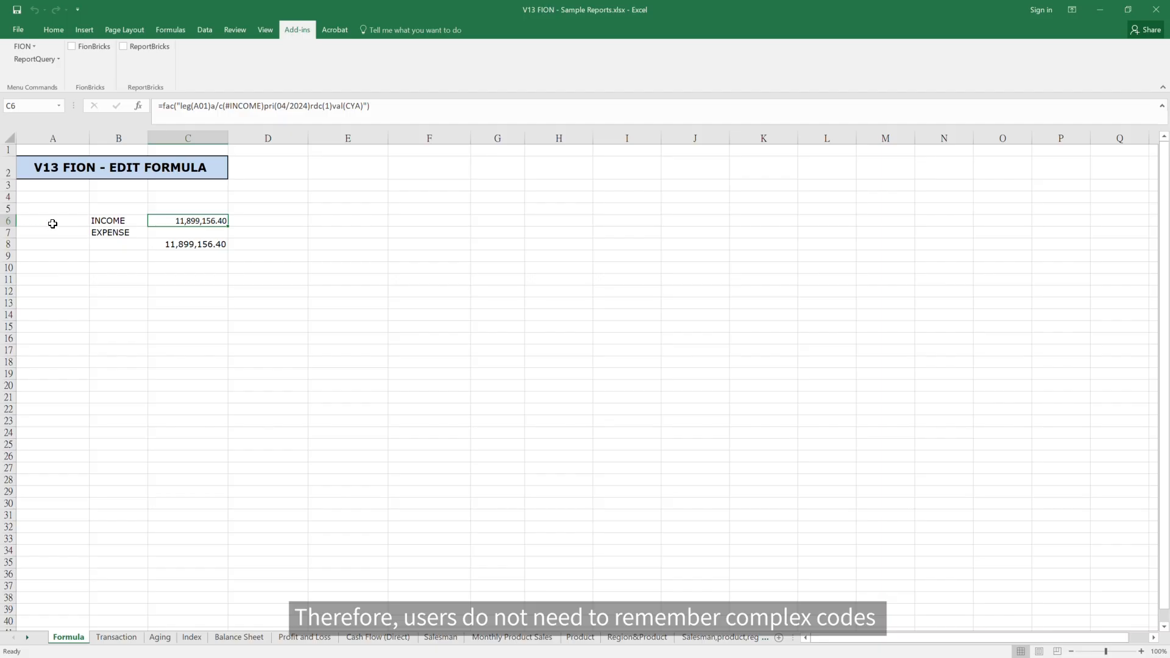
- Enter the label PERIOD in B4 and the period 04/2024 as text in C4
{"action": "left_click", "coordinate": [113, 201]}
{"action": "type", "text": "PERIOD"}
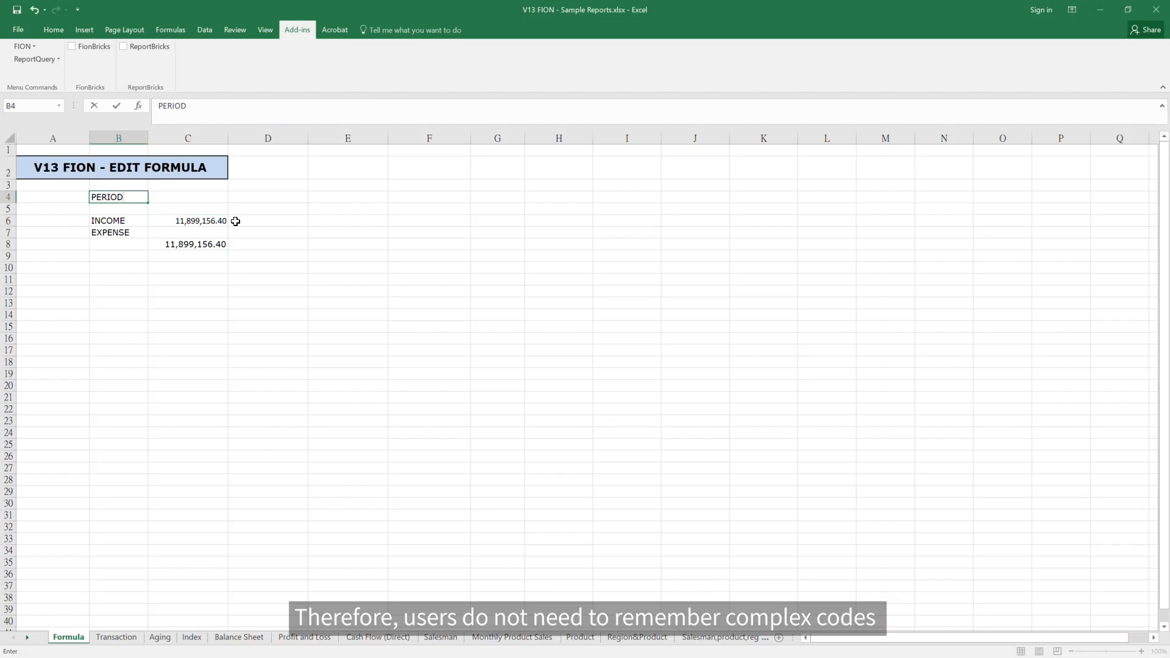
{"action": "key", "text": "Tab"}
{"action": "type", "text": "'04/202"}
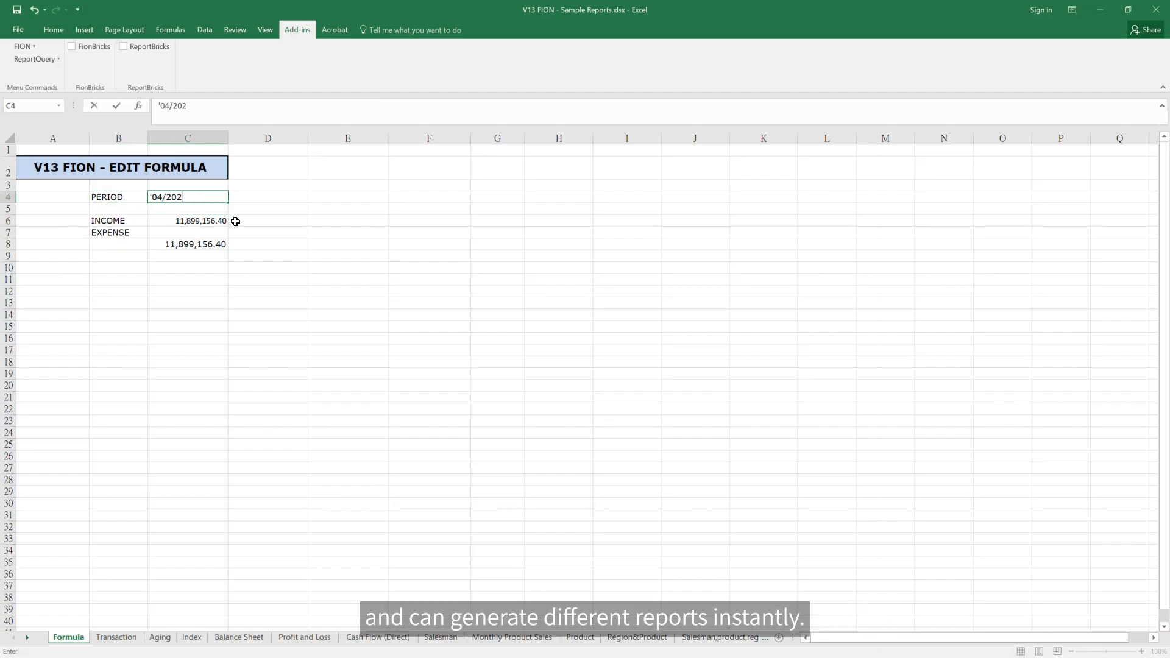
{"action": "key", "text": "Return"}
- Enter the variable codes #INCOME in A6 and #EXPENSE in A7
{"action": "left_click", "coordinate": [79, 221]}
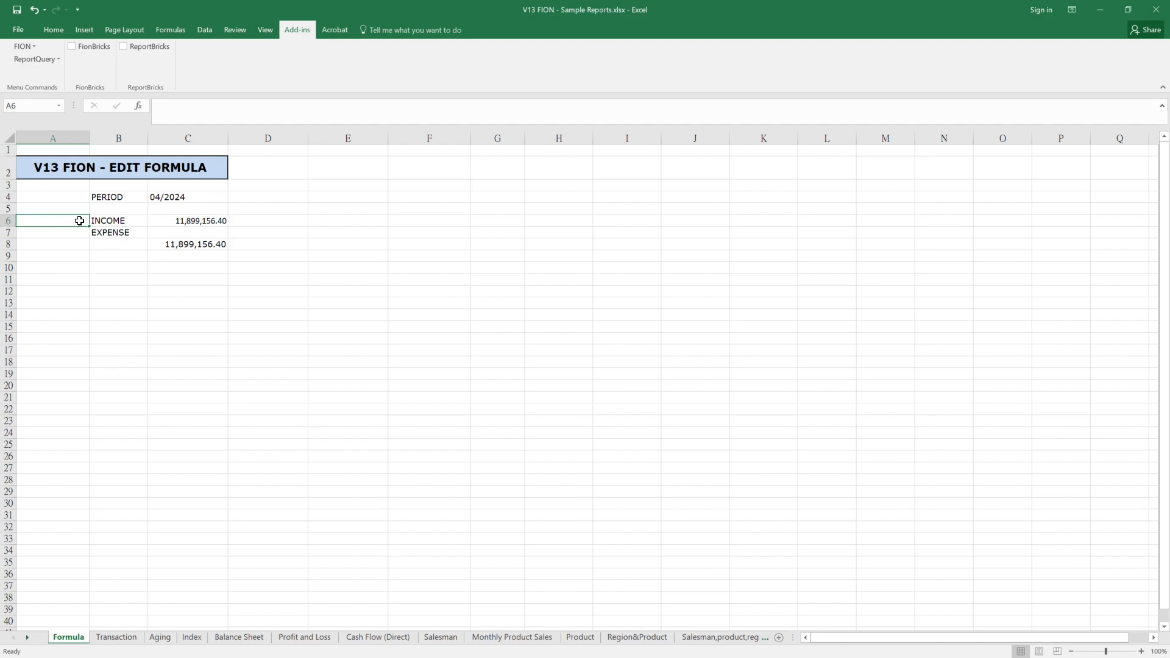
{"action": "type", "text": "#INCOME"}
{"action": "key", "text": "Return"}
{"action": "type", "text": "#"}
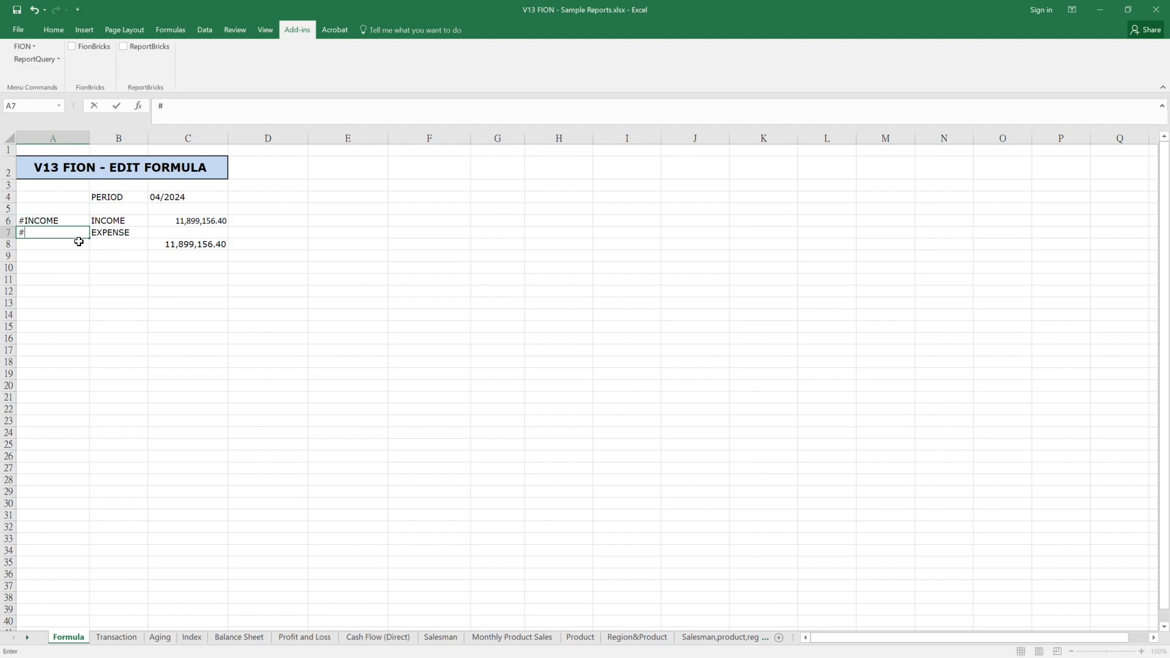
{"action": "type", "text": "EXPENSE"}
{"action": "key", "text": "Return"}
- Replace the fixed account code in C6's formula with a concatenated reference to $A6
{"action": "left_click", "coordinate": [173, 221]}
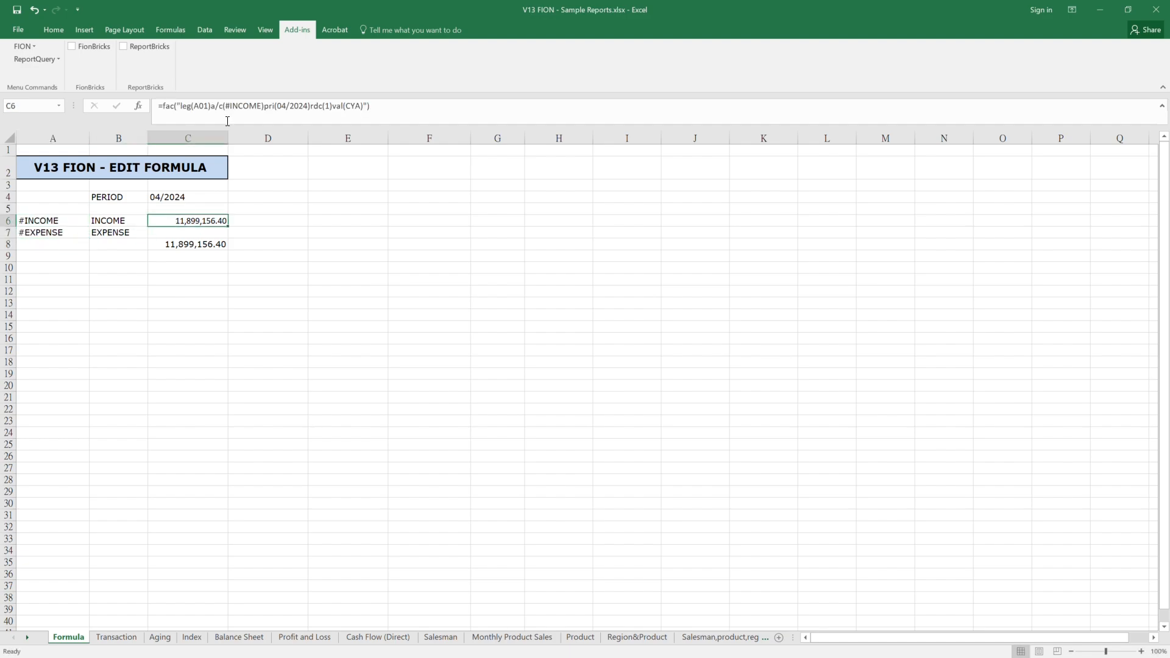
{"action": "left_click", "coordinate": [261, 111]}
{"action": "key", "text": "BackSpace"}
{"action": "key", "text": "BackSpace"}
{"action": "key", "text": "BackSpace"}
{"action": "key", "text": "BackSpace"}
{"action": "key", "text": "BackSpace"}
{"action": "key", "text": "BackSpace"}
{"action": "key", "text": "BackSpace"}
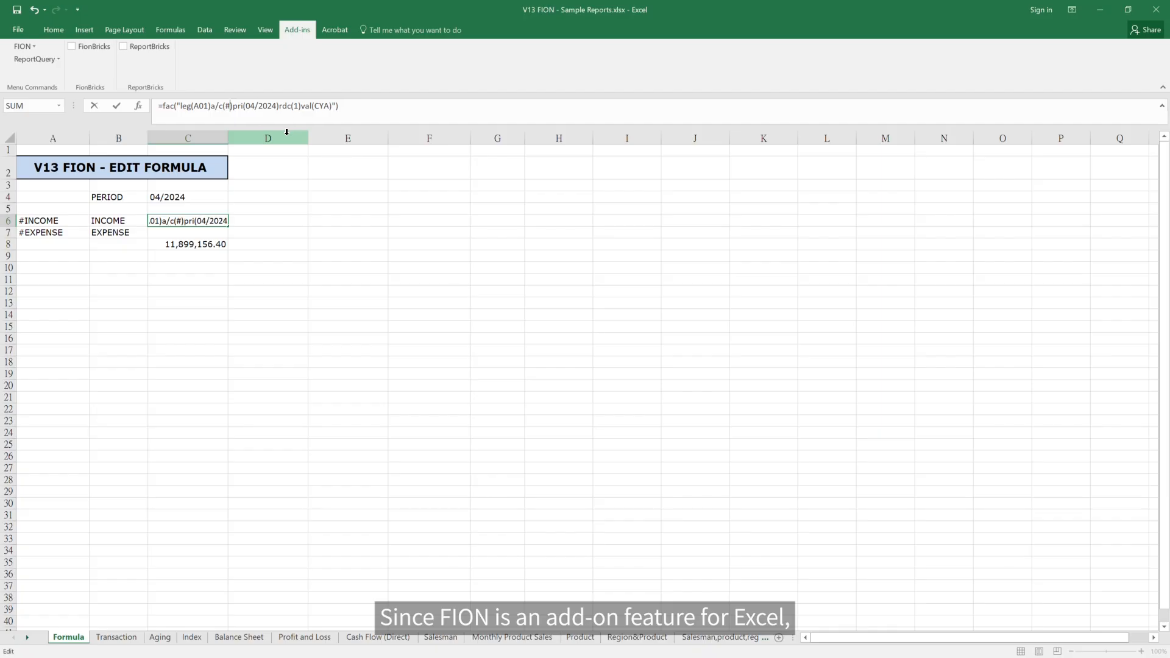
{"action": "type", "text": "&&"}
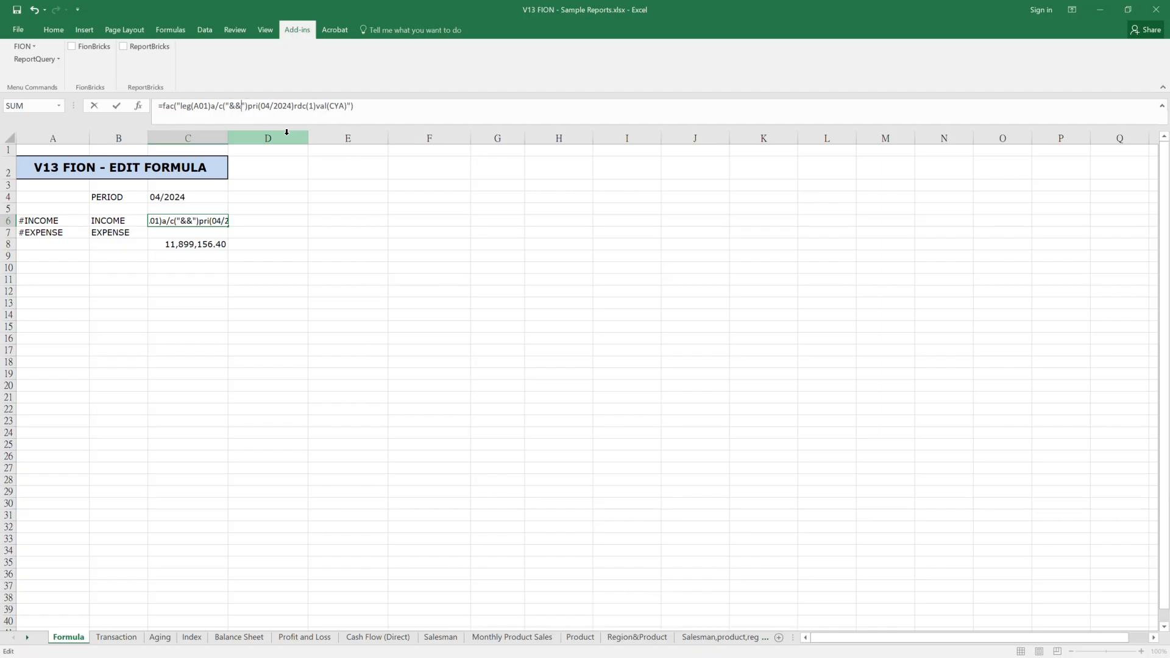
{"action": "type", "text": "$A6"}
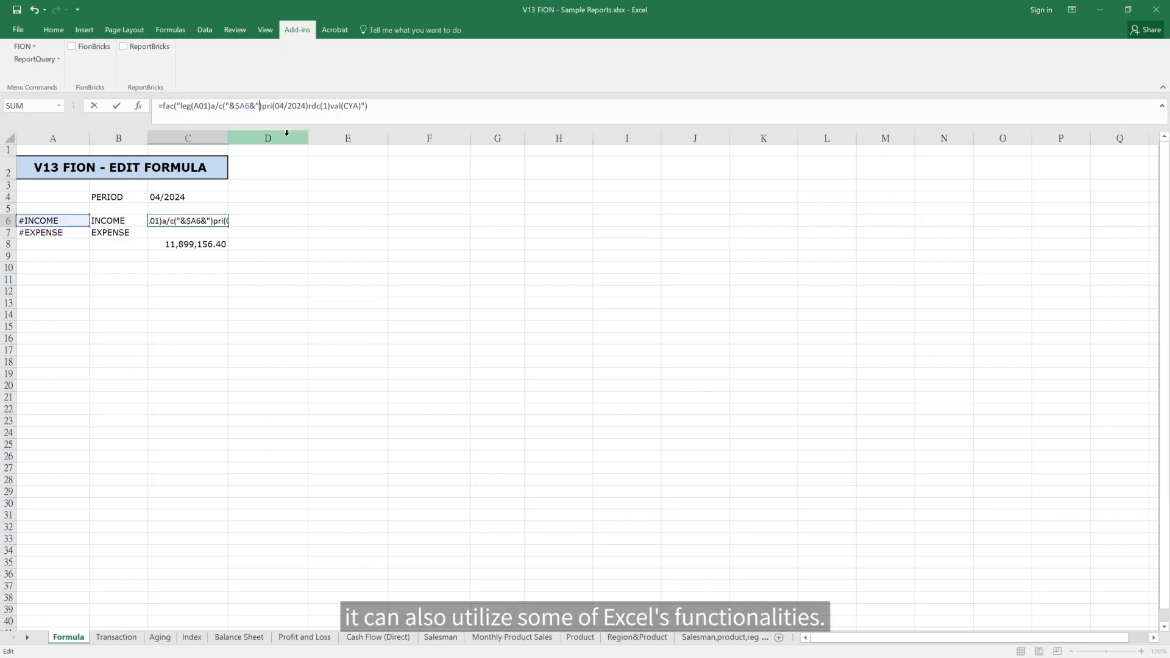
- Replace the fixed period in C6's formula with a concatenated reference to C$4
{"action": "key", "text": "shift+Right"}
{"action": "key", "text": "shift+Right"}
{"action": "key", "text": "shift+Right"}
{"action": "key", "text": "shift+Right"}
{"action": "key", "text": "shift+Right"}
{"action": "key", "text": "shift+Right"}
{"action": "key", "text": "shift+Right"}
{"action": "type", "text": "\"&&\""}
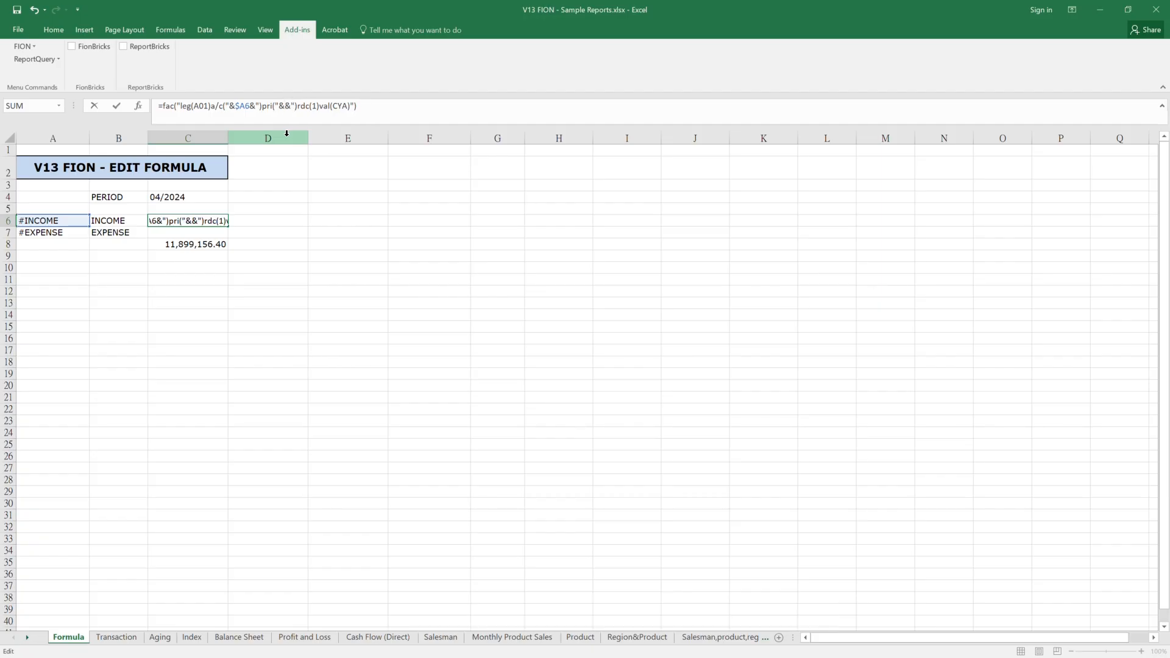
{"action": "type", "text": "$C4"}
{"action": "key", "text": "Return"}
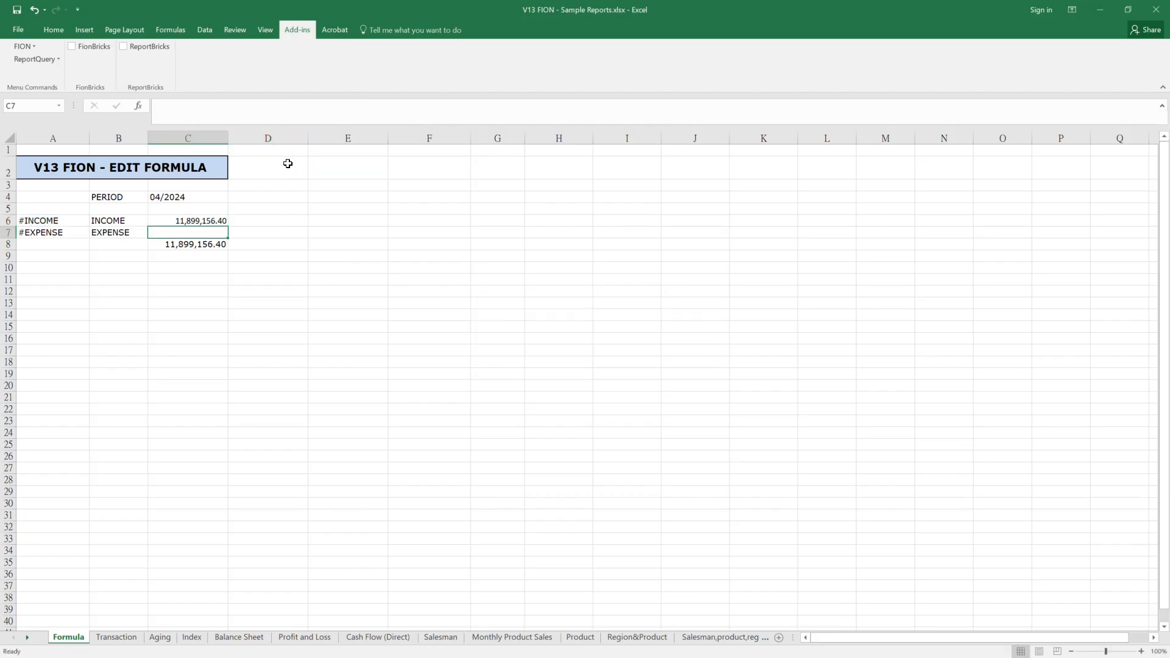
- Copy the cell-referenced income formula from C6 into the expense cell C7
{"action": "key", "text": "Up"}
{"action": "key", "text": "ctrl+c"}
{"action": "key", "text": "Down"}
{"action": "key", "text": "ctrl+v"}
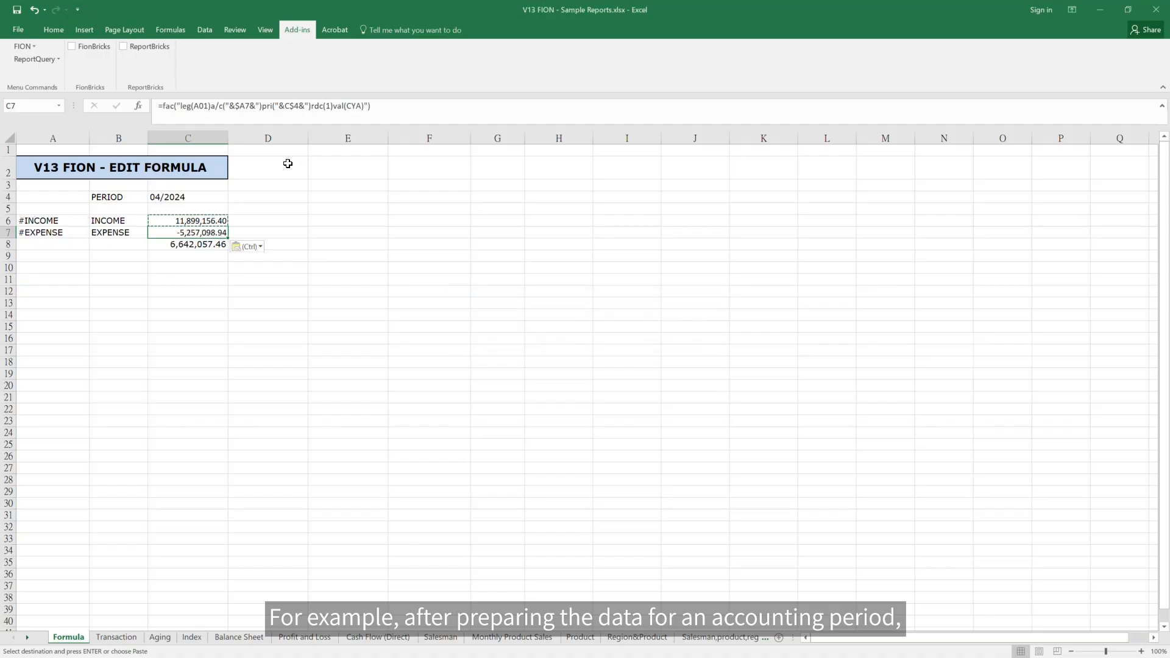
{"action": "key", "text": "Escape"}
- Change the period in C4 to 03/2024
{"action": "key", "text": "Up"}
{"action": "key", "text": "Up"}
{"action": "key", "text": "Up"}
{"action": "key", "text": "F2"}
{"action": "key", "text": "Left"}
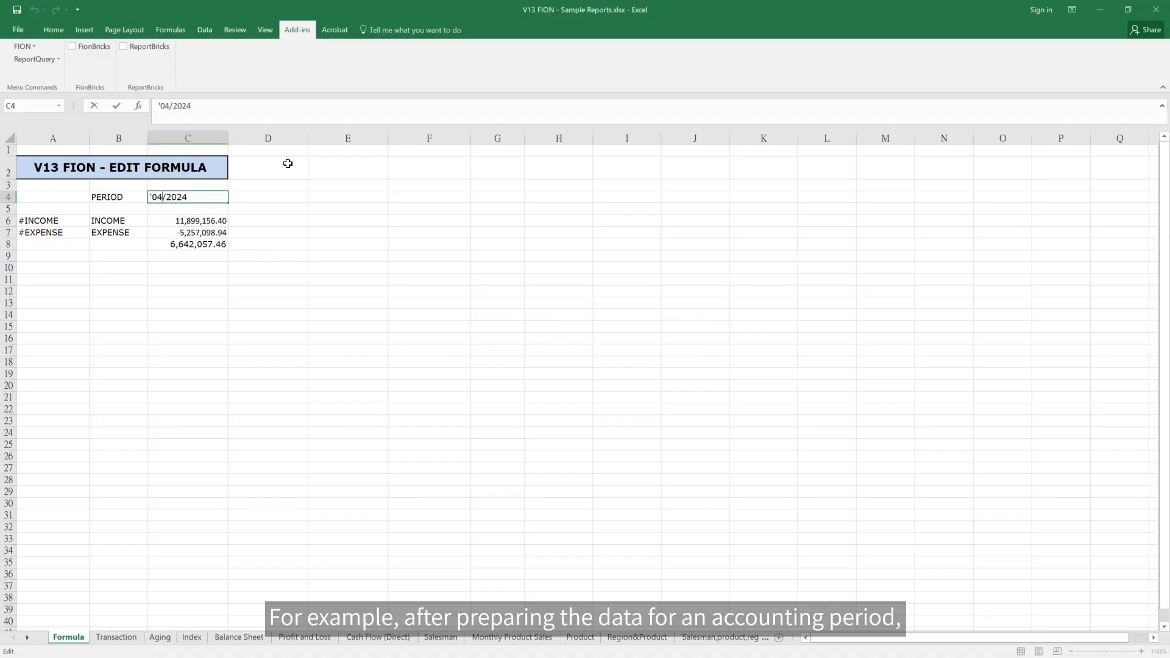
{"action": "type", "text": "3"}
{"action": "key", "text": "ctrl+Return"}
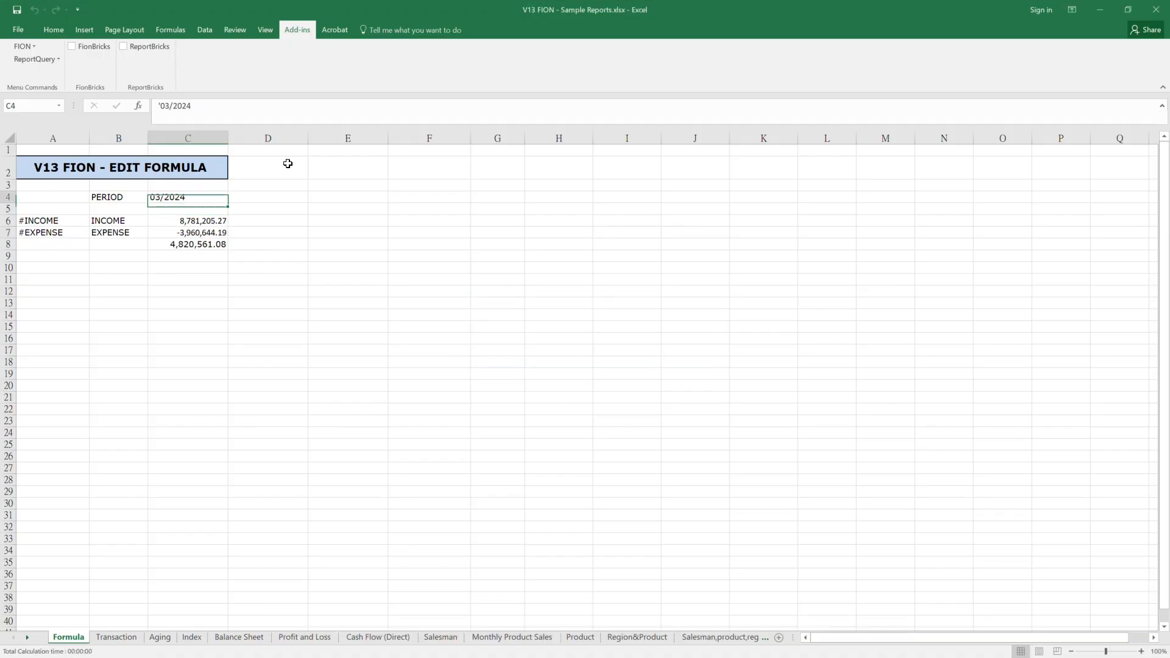
- Copy the period column C4:C8 into columns D and E, starting at row 4
{"action": "key", "text": "shift+Down"}
{"action": "key", "text": "shift+Down"}
{"action": "key", "text": "shift+Down"}
{"action": "key", "text": "shift+Down"}
{"action": "key", "text": "ctrl+c"}
{"action": "key", "text": "Right"}
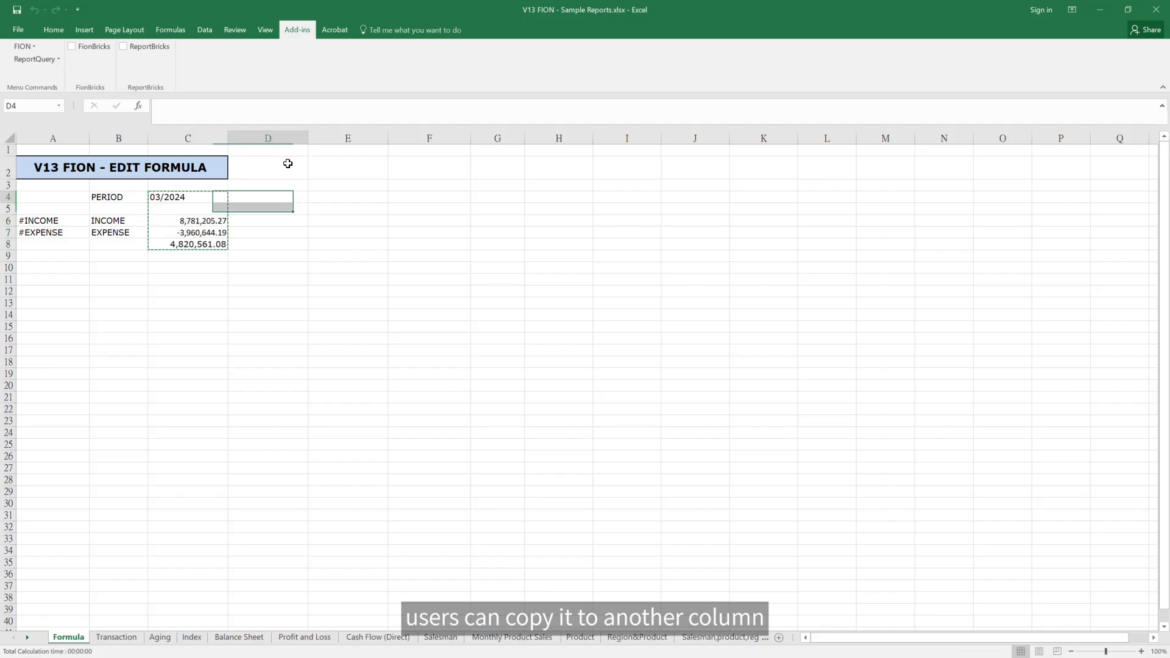
{"action": "key", "text": "ctrl+v"}
{"action": "key", "text": "Right"}
{"action": "key", "text": "ctrl+v"}
- Change the accounting period in E4 to 05/2024
{"action": "key", "text": "F2"}
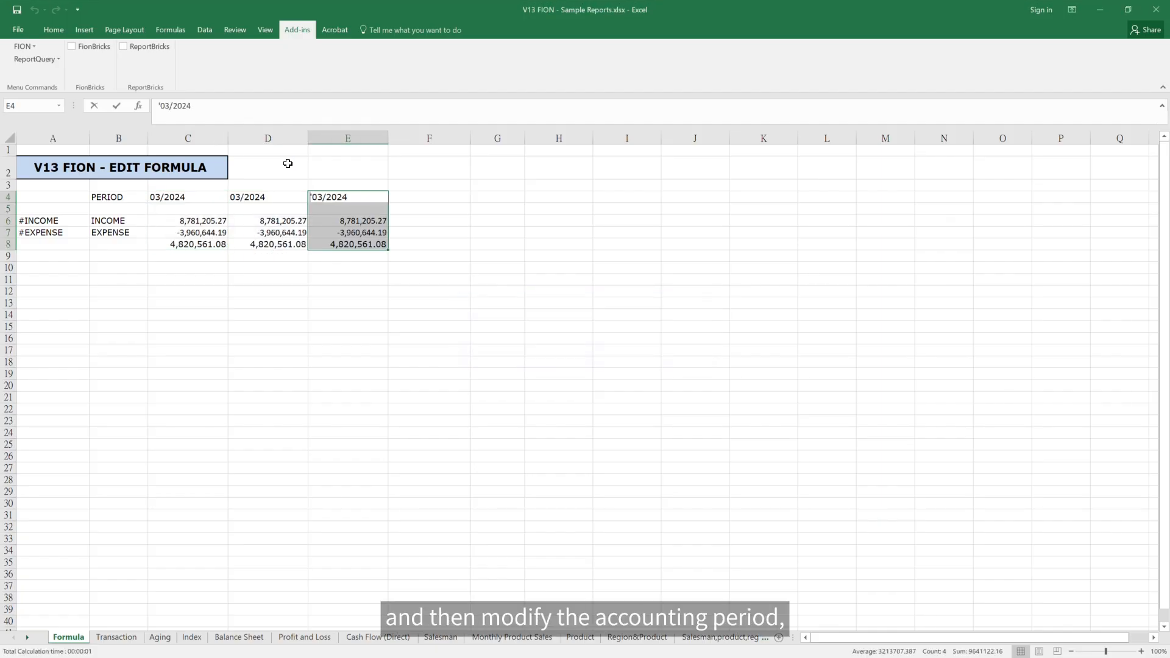
{"action": "key", "text": "Left"}
{"action": "key", "text": "Left"}
{"action": "key", "text": "BackSpace"}
{"action": "type", "text": "5"}
{"action": "key", "text": "ctrl+Return"}
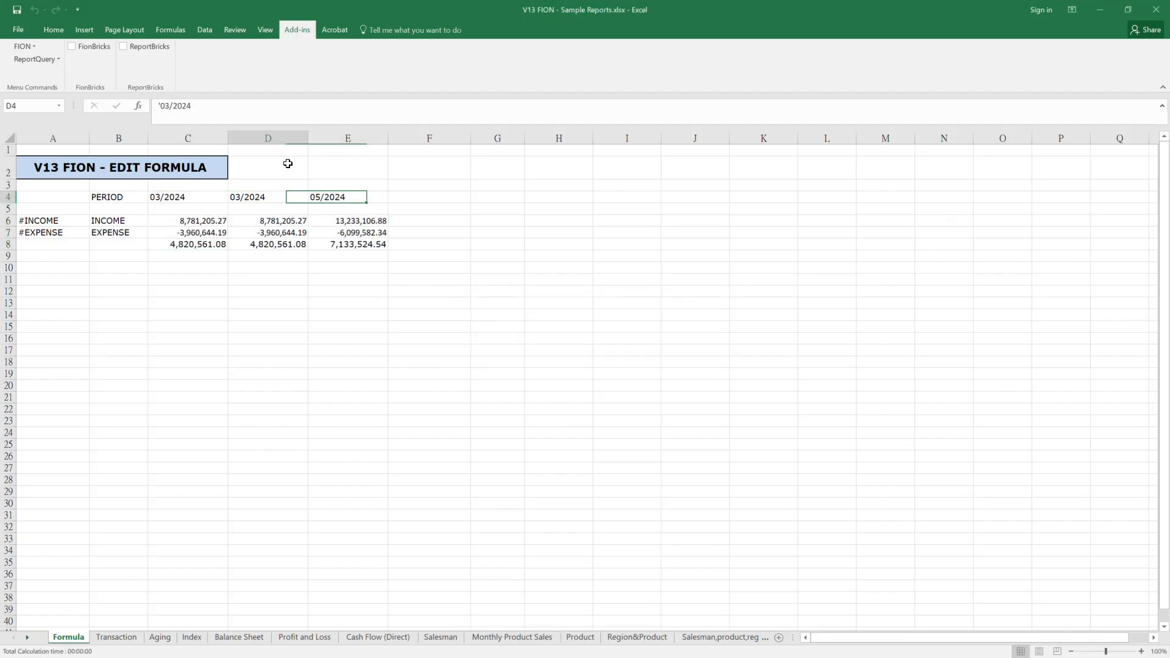
- Change the accounting period in D4 to 04/2024
{"action": "key", "text": "Left"}
{"action": "key", "text": "F2"}
{"action": "key", "text": "Left"}
{"action": "key", "text": "Left"}
{"action": "key", "text": "Left"}
{"action": "key", "text": "Left"}
{"action": "key", "text": "Left"}
{"action": "key", "text": "BackSpace"}
{"action": "type", "text": "4"}
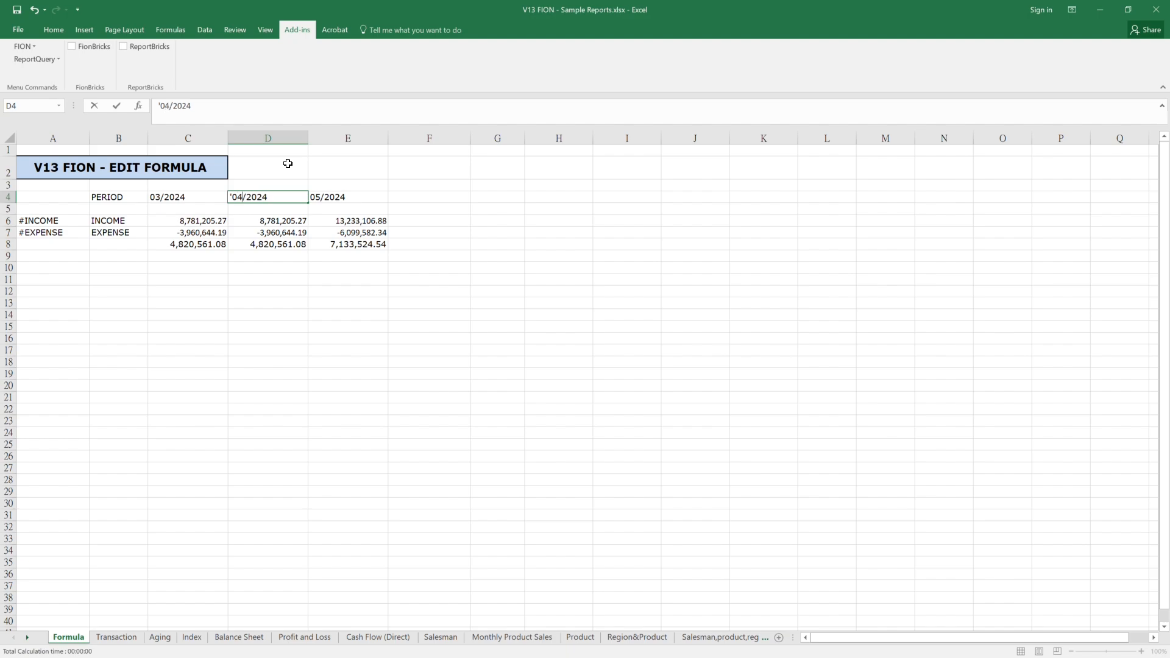
{"action": "key", "text": "Return"}
- Insert a copy of the INCOME row above the EXPENSE row and label it COS in B7
{"action": "left_click", "coordinate": [10, 221]}
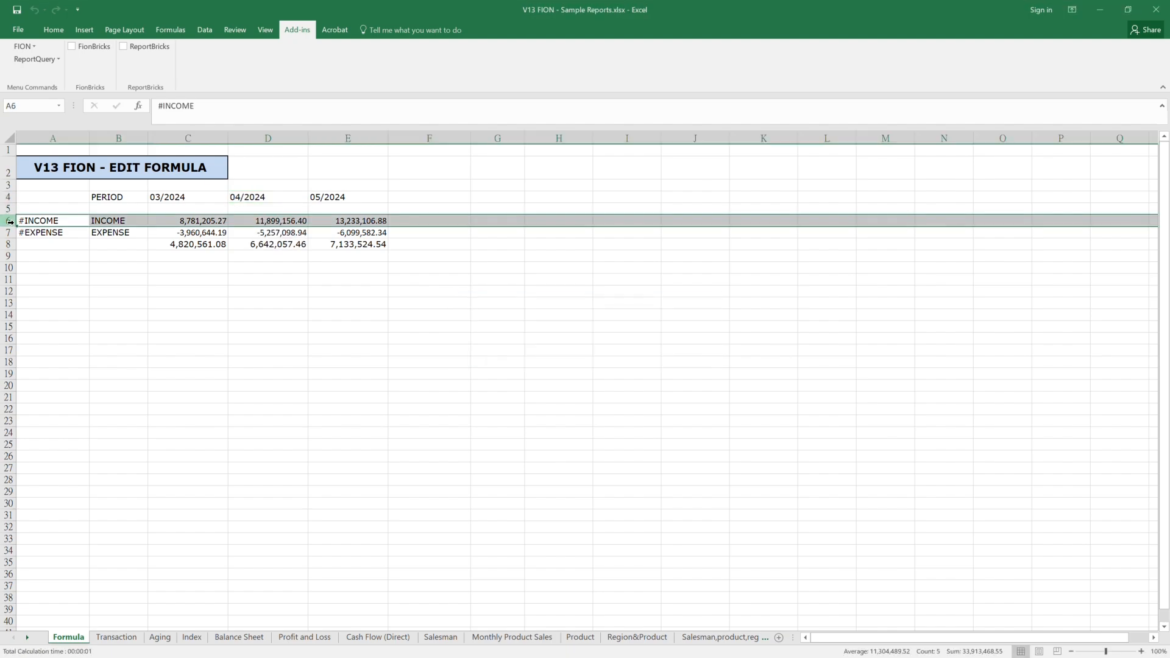
{"action": "key", "text": "ctrl+c"}
{"action": "left_click", "coordinate": [7, 234]}
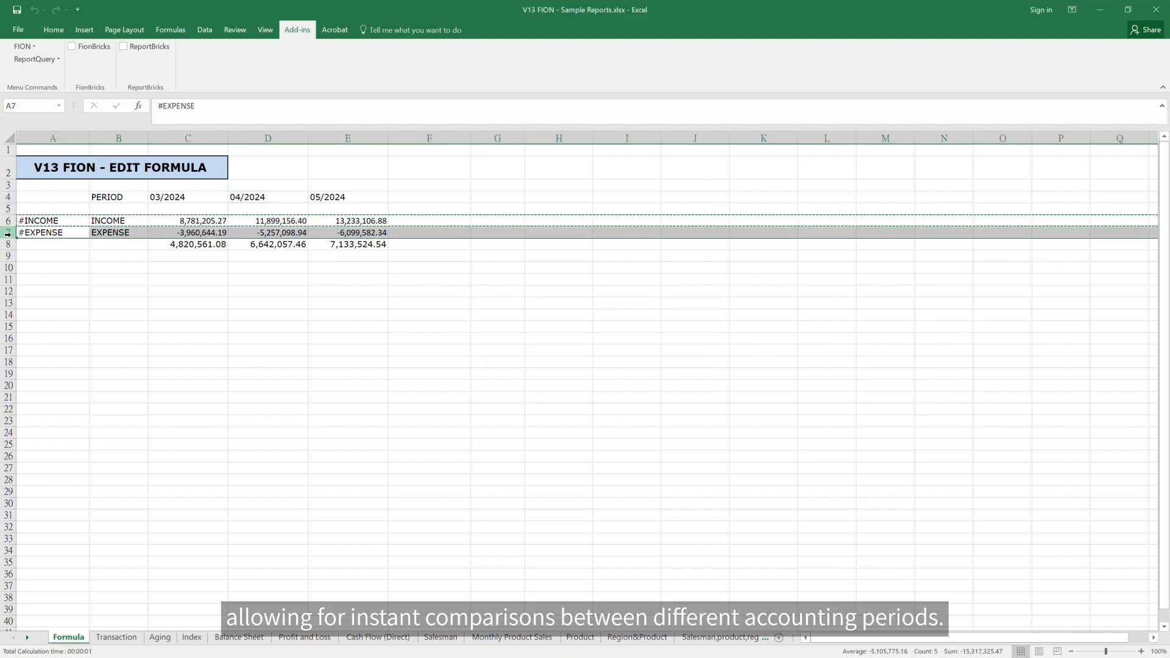
{"action": "key", "text": "ctrl+shift+plus"}
{"action": "key", "text": "Down"}
{"action": "key", "text": "Up"}
{"action": "key", "text": "Right"}
{"action": "type", "text": "COS"}
{"action": "key", "text": "Return"}
{"action": "key", "text": "Up"}
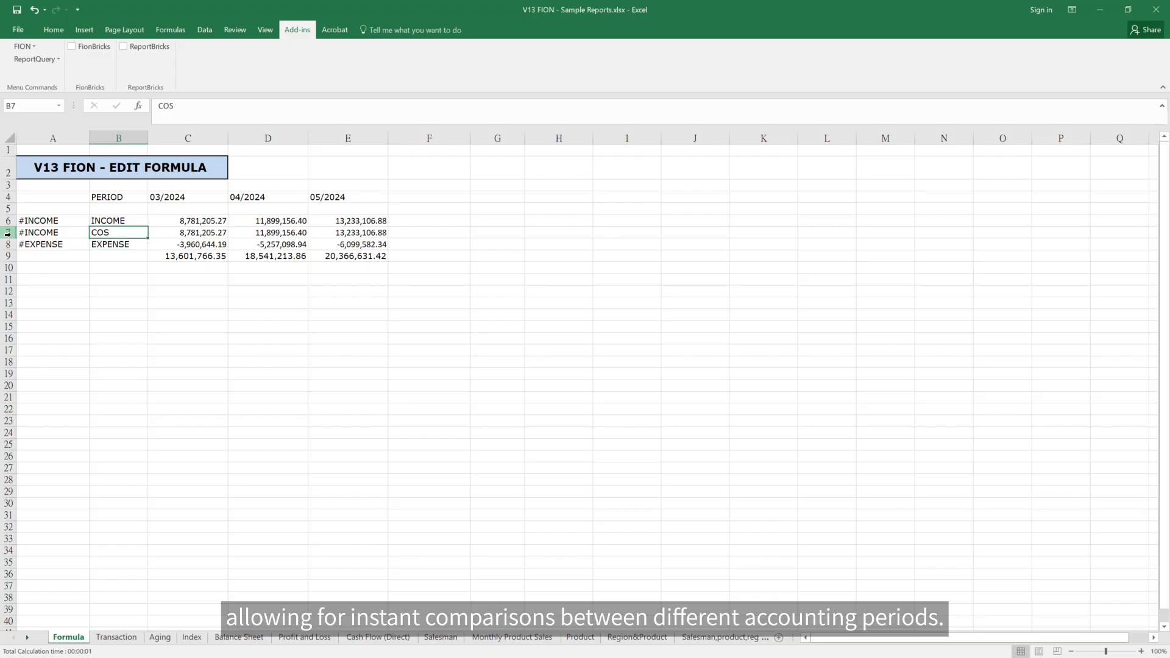
- Change the account variable in A7 to #COS
{"action": "key", "text": "Left"}
{"action": "key", "text": "F2"}
{"action": "key", "text": "BackSpace"}
{"action": "key", "text": "BackSpace"}
{"action": "key", "text": "BackSpace"}
{"action": "key", "text": "BackSpace"}
{"action": "key", "text": "BackSpace"}
{"action": "key", "text": "BackSpace"}
{"action": "type", "text": "COS"}
{"action": "key", "text": "Return"}
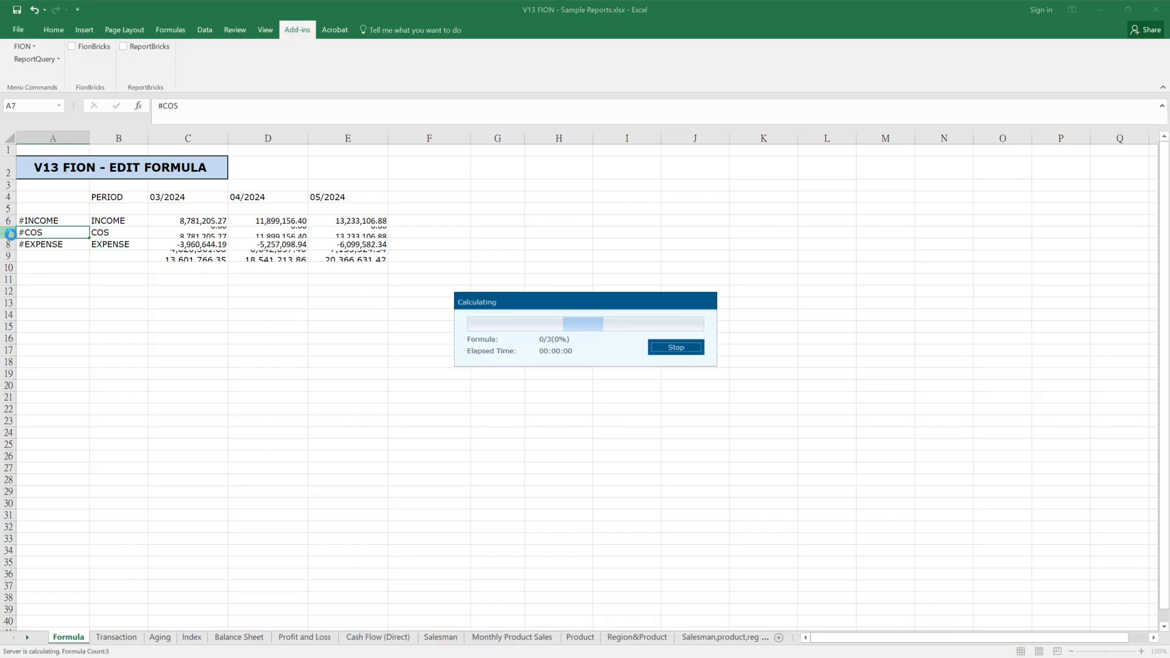
- Open the 05/2024 income formula in E6 for FION editing and add Analysis Category 2 with the criteria 0..Z
{"action": "left_click", "coordinate": [190, 221]}
{"action": "left_click", "coordinate": [334, 245]}
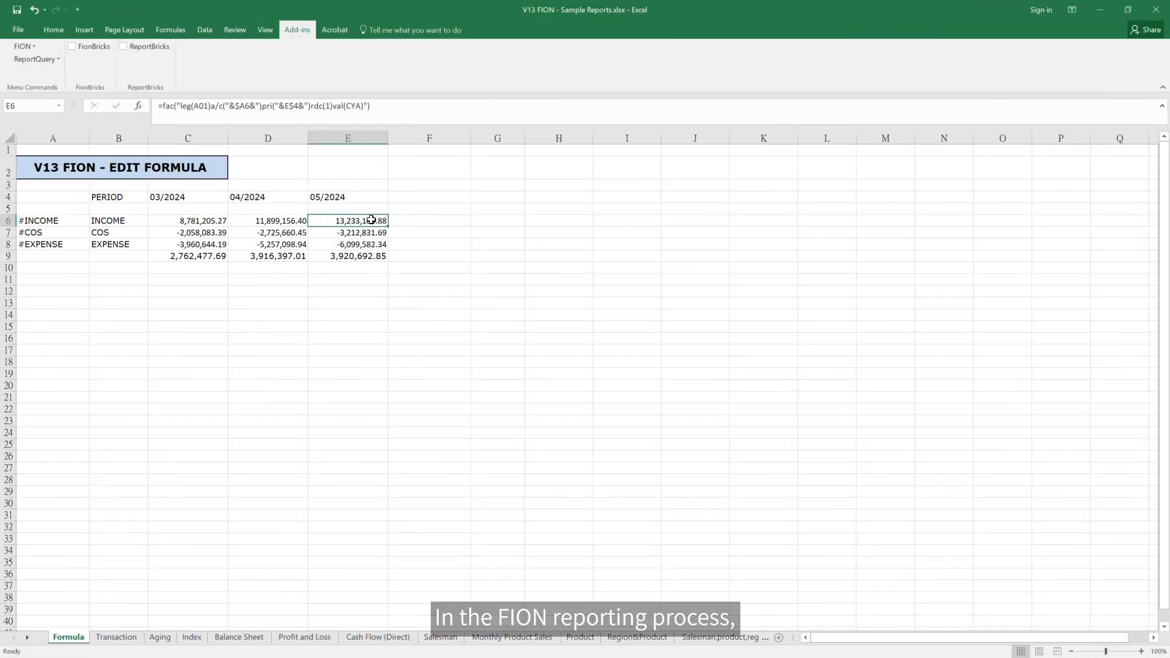
{"action": "right_click", "coordinate": [371, 220]}
{"action": "mouse_move", "coordinate": [447, 245]}
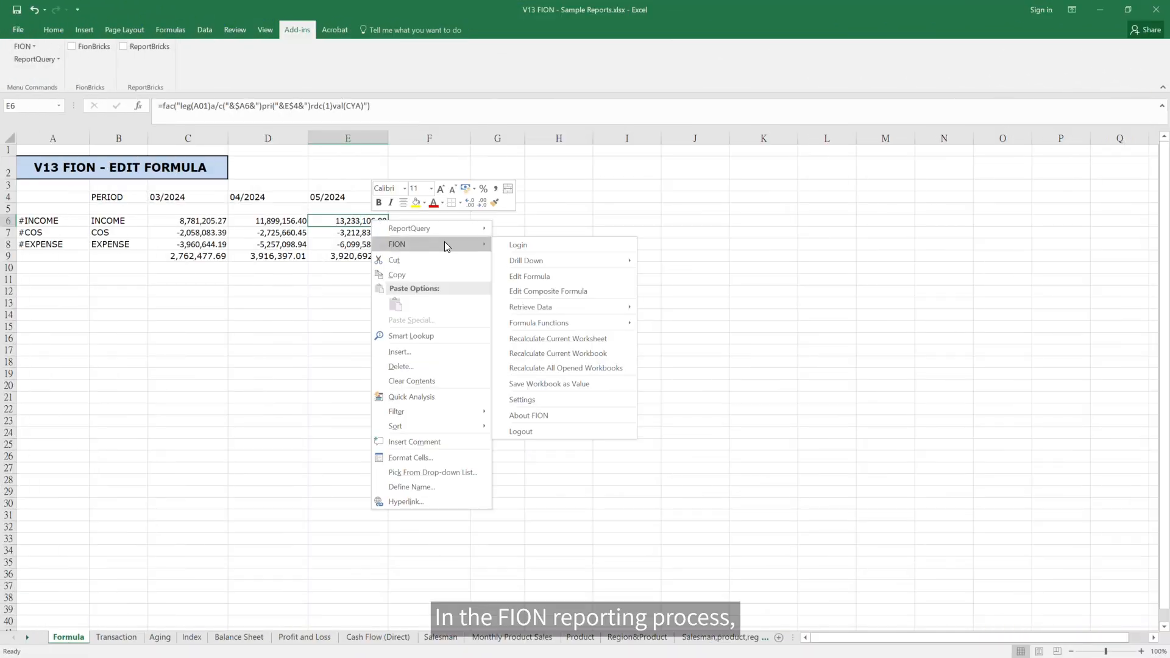
{"action": "left_click", "coordinate": [546, 282]}
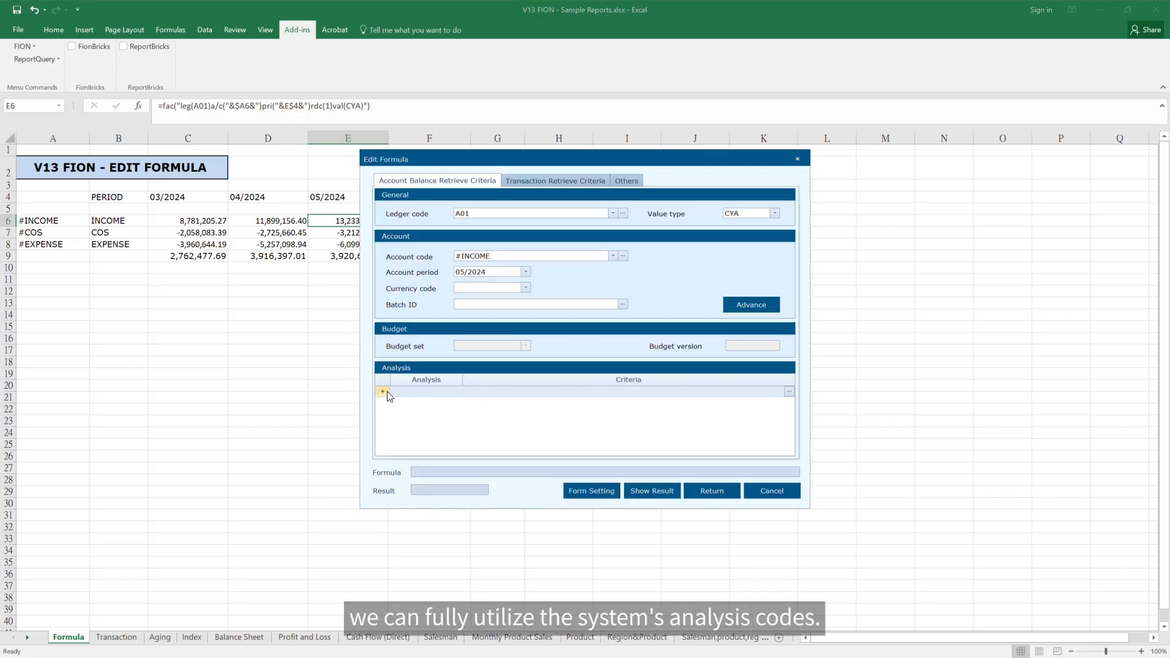
{"action": "left_click", "coordinate": [382, 391]}
{"action": "left_click", "coordinate": [638, 326]}
{"action": "left_click", "coordinate": [601, 345]}
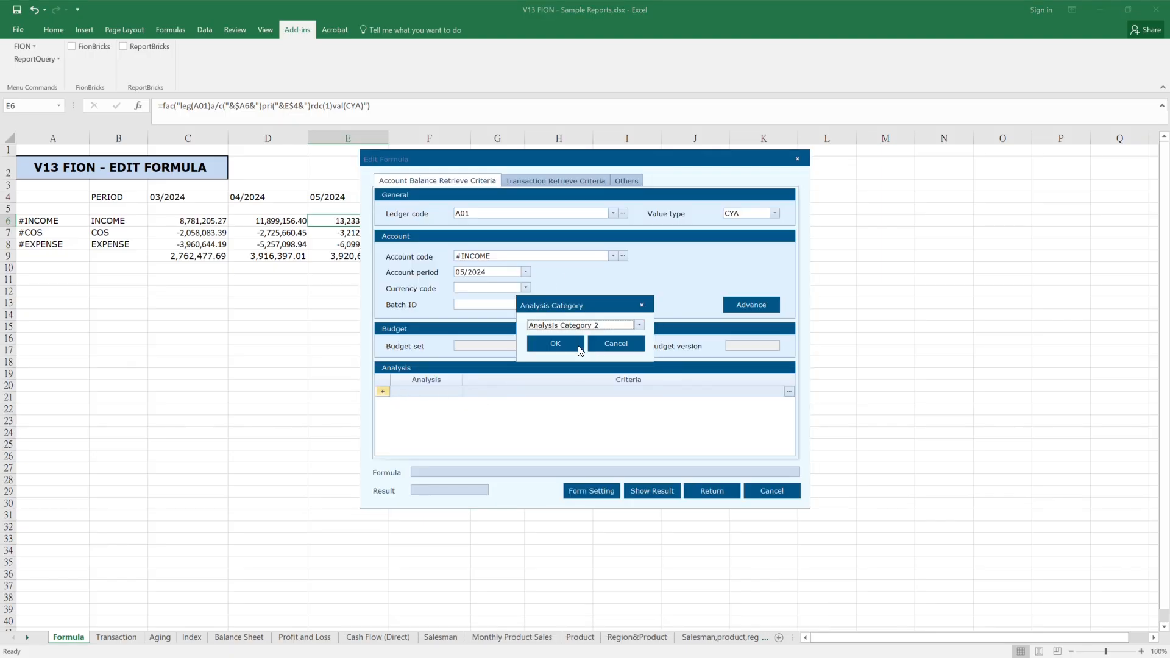
{"action": "left_click", "coordinate": [555, 343]}
{"action": "left_click", "coordinate": [521, 393]}
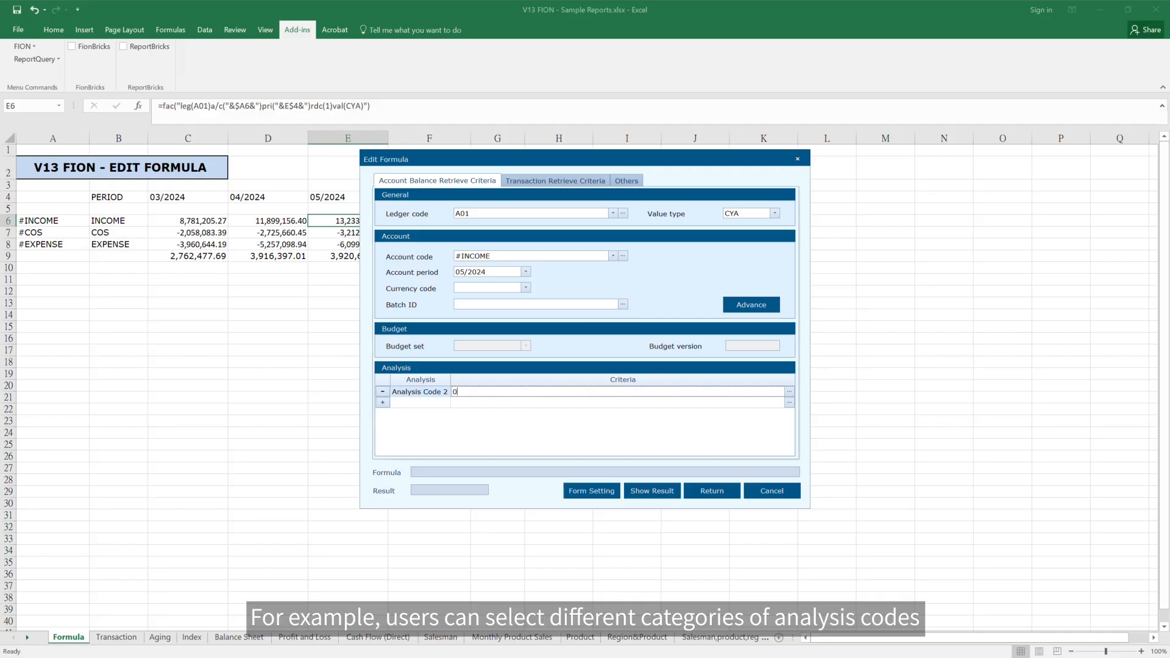
- Add Analysis Category 3 to the formula with the criteria 0..Z
{"action": "left_click", "coordinate": [382, 402]}
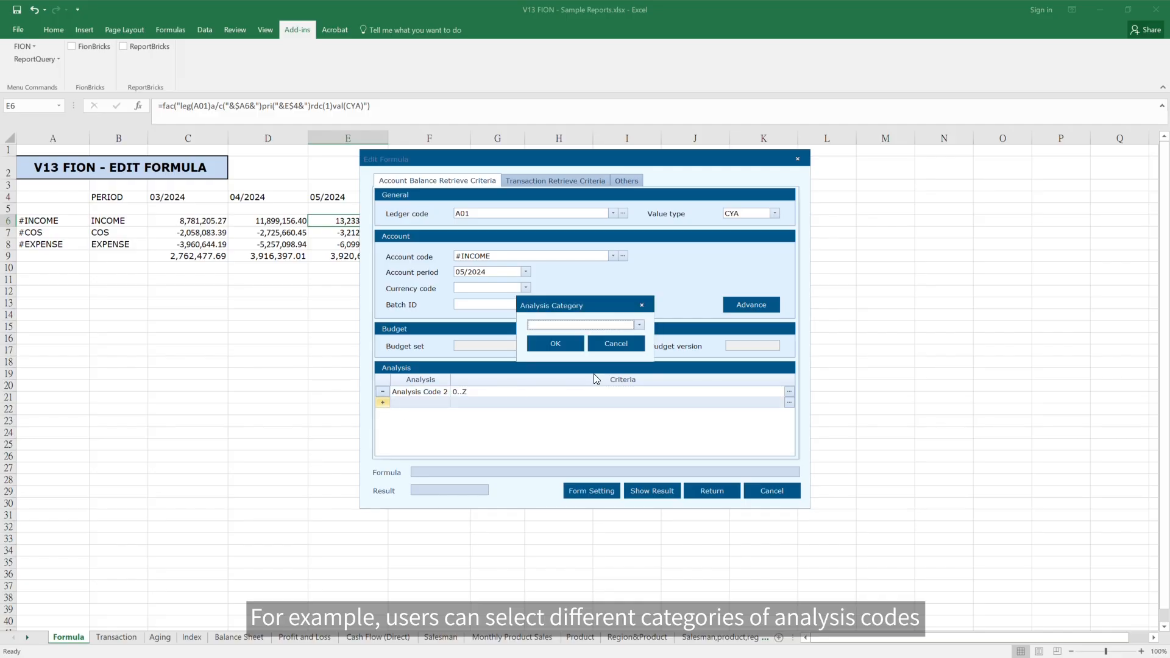
{"action": "left_click", "coordinate": [639, 325]}
{"action": "left_click", "coordinate": [593, 351]}
{"action": "left_click", "coordinate": [564, 343]}
{"action": "left_click", "coordinate": [496, 402]}
{"action": "type", "text": "0..Z"}
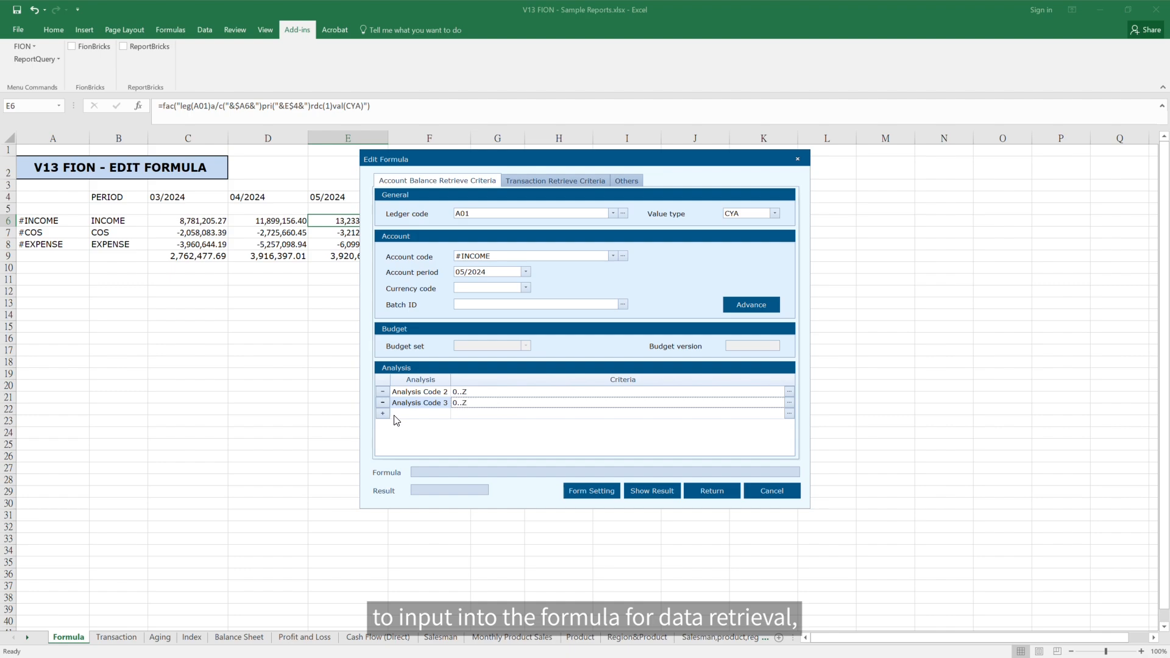
- Add Analysis Category 4 with the criteria 0..Z and return the edited formula to E6
{"action": "left_click", "coordinate": [382, 413]}
{"action": "left_click", "coordinate": [638, 325]}
{"action": "left_click", "coordinate": [600, 354]}
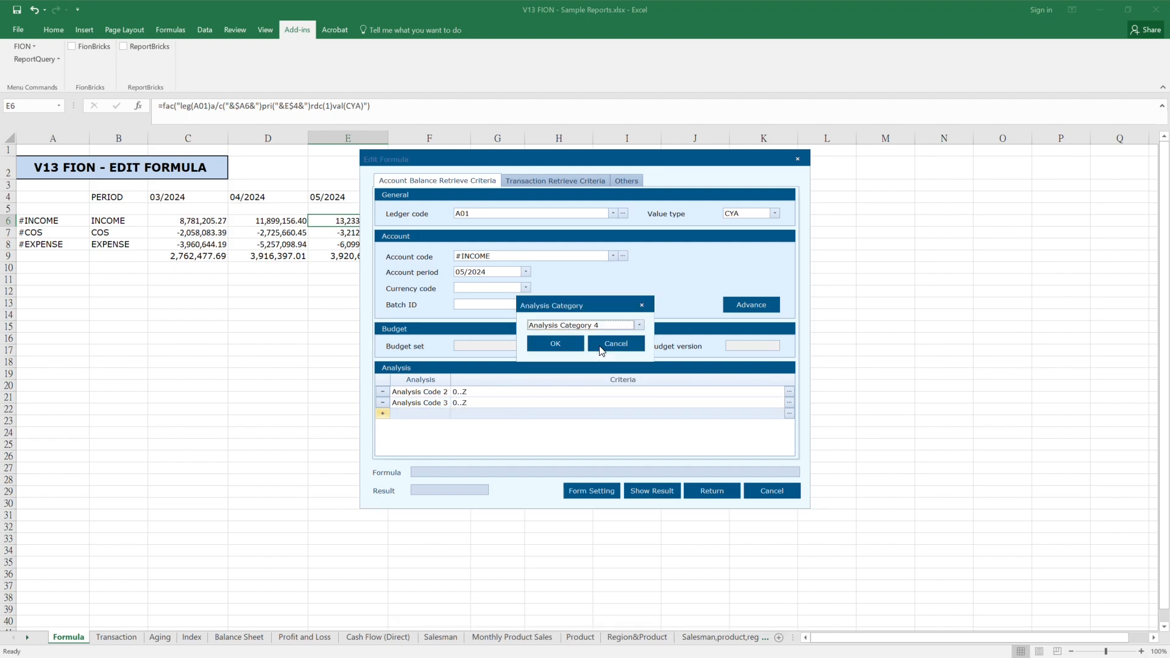
{"action": "left_click", "coordinate": [565, 344]}
{"action": "left_click", "coordinate": [517, 413]}
{"action": "type", "text": "0..Z"}
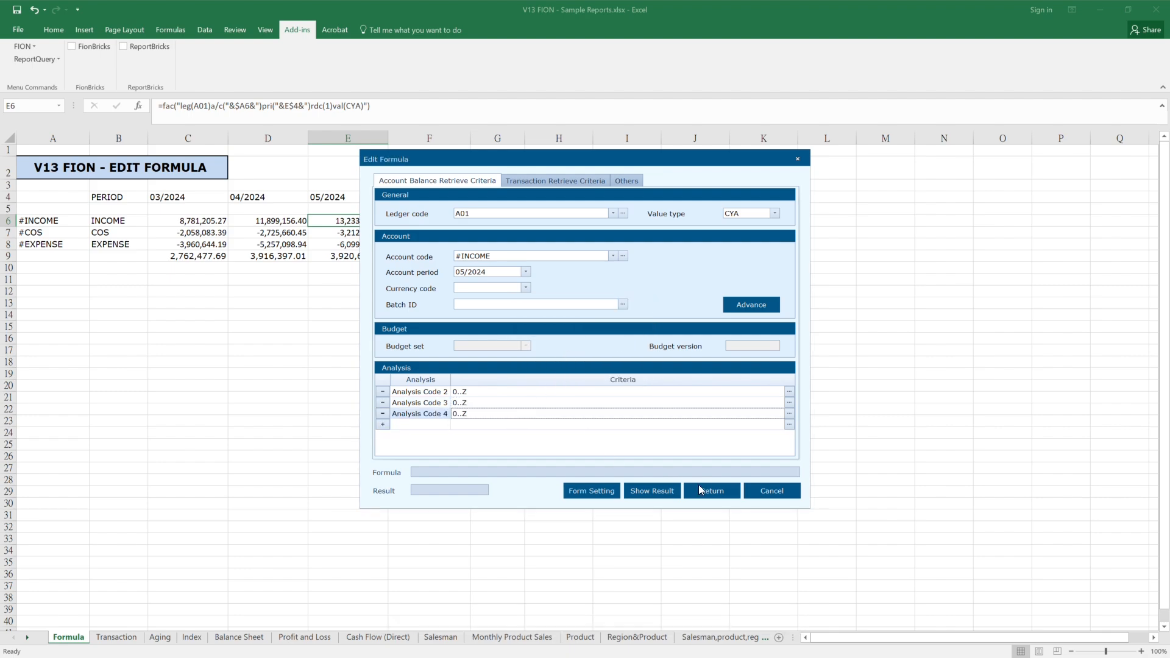
{"action": "left_click", "coordinate": [700, 490]}
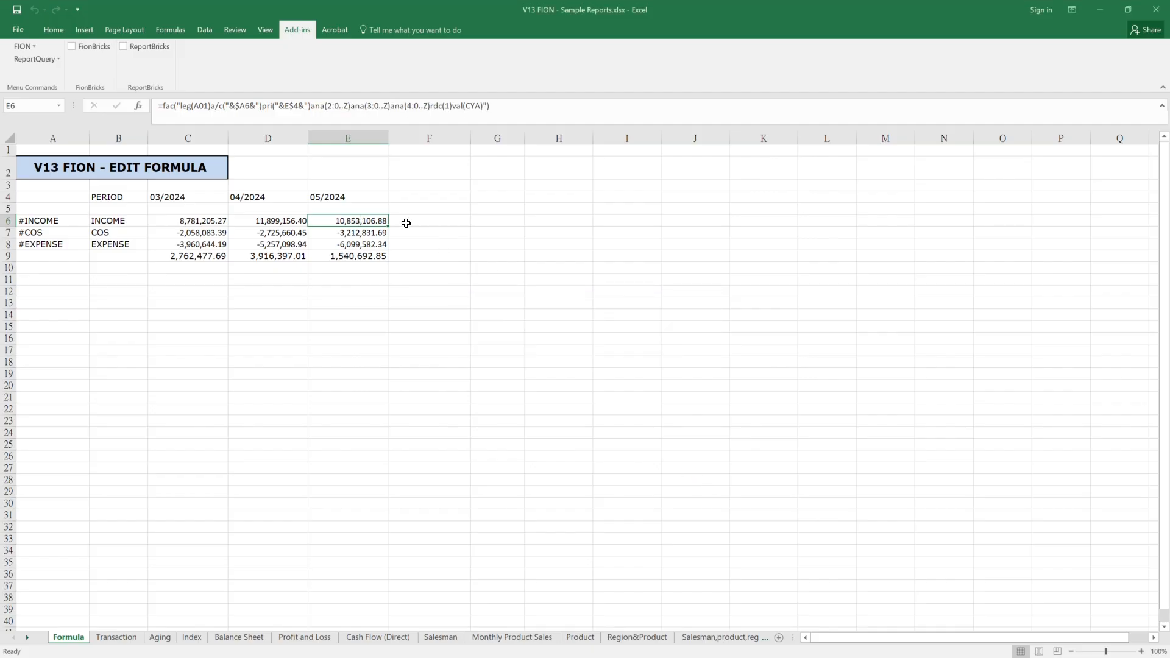
- Drill down from E6 into a pivot table and move every field except Account Period and the amount to the filter area
{"action": "right_click", "coordinate": [370, 219]}
{"action": "mouse_move", "coordinate": [459, 245]}
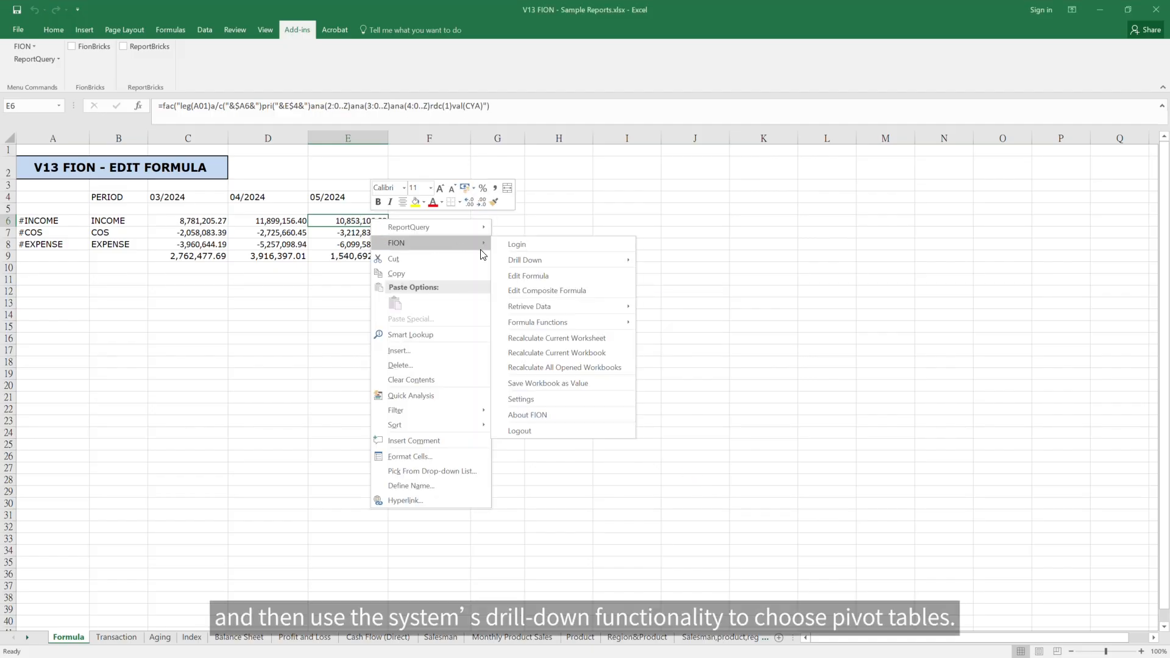
{"action": "mouse_move", "coordinate": [550, 259]}
{"action": "left_click", "coordinate": [679, 321]}
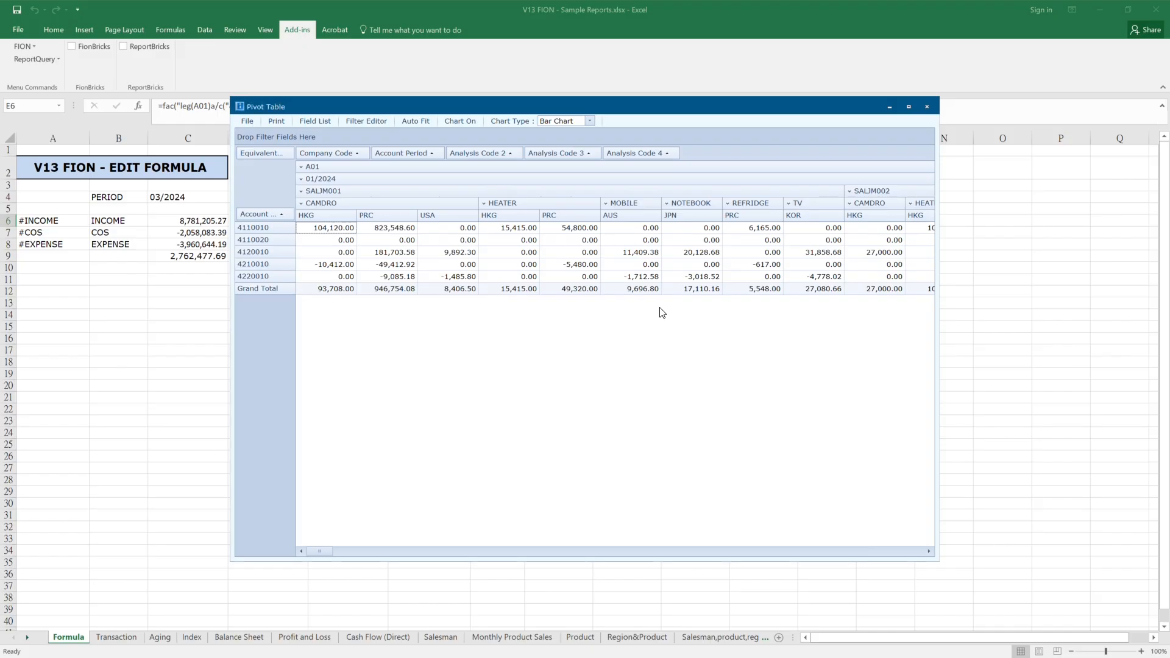
{"action": "left_click_drag", "start_coordinate": [351, 145], "coordinate": [465, 138]}
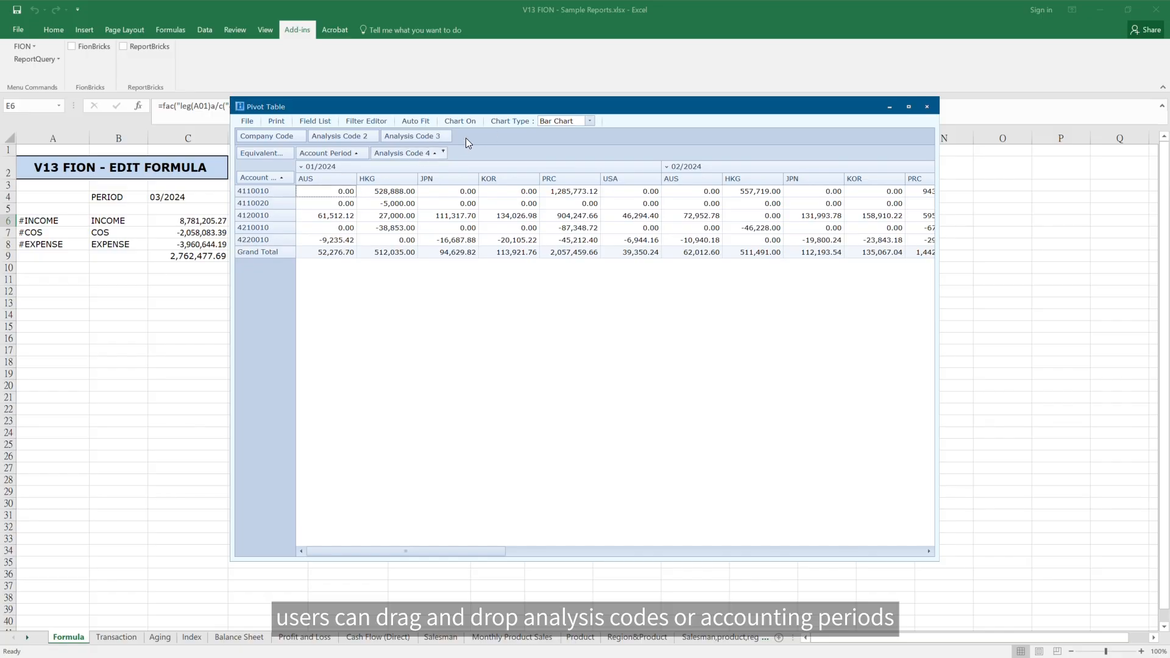
{"action": "left_click_drag", "start_coordinate": [275, 171], "coordinate": [311, 140]}
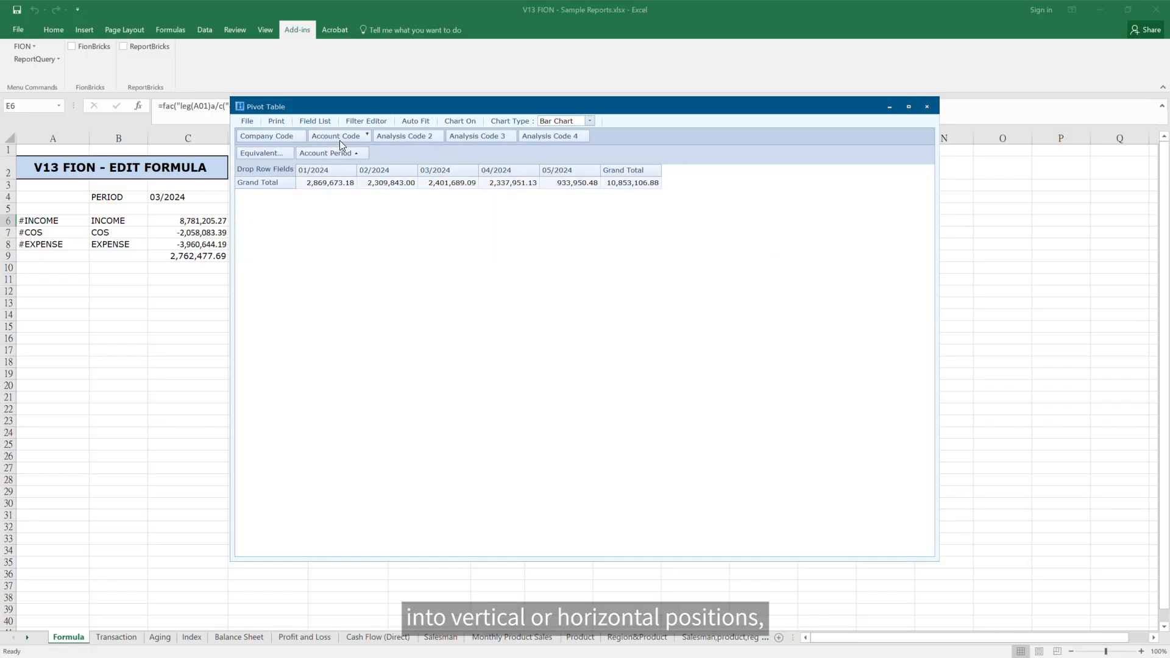
- Arrange the pivot table with Analysis Code 3 as rows and Analysis Code 4 as columns, leaving Analysis Code 2 and Account Period as filters
{"action": "left_click_drag", "start_coordinate": [390, 136], "coordinate": [279, 165]}
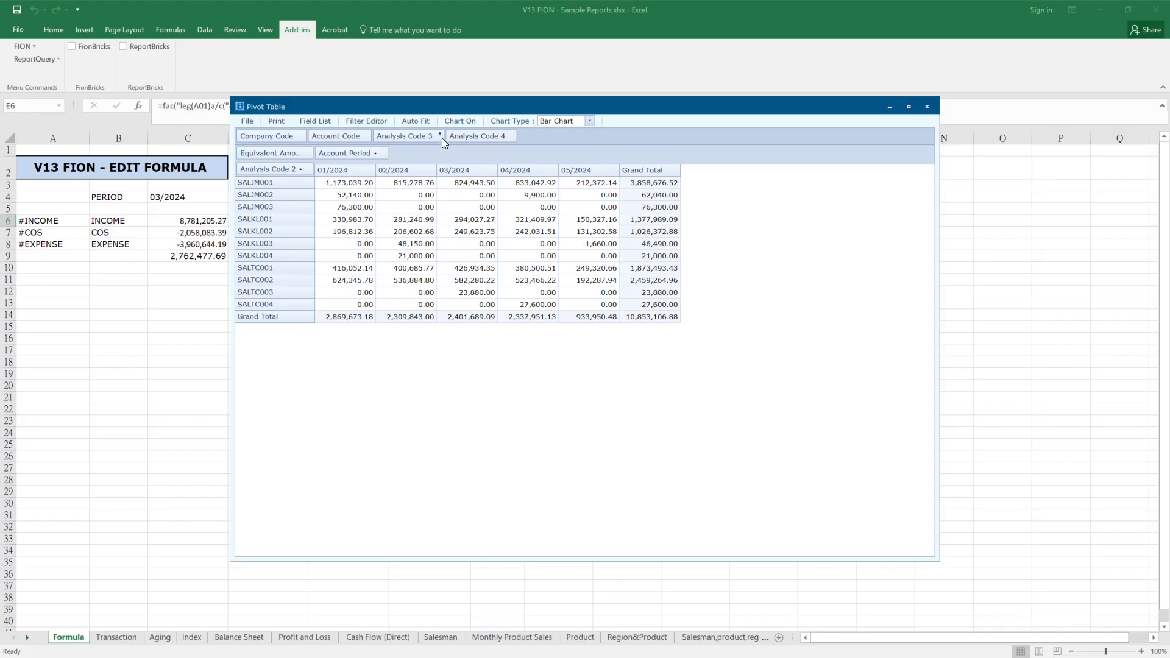
{"action": "left_click_drag", "start_coordinate": [428, 140], "coordinate": [301, 170]}
{"action": "left_click_drag", "start_coordinate": [415, 151], "coordinate": [384, 153]}
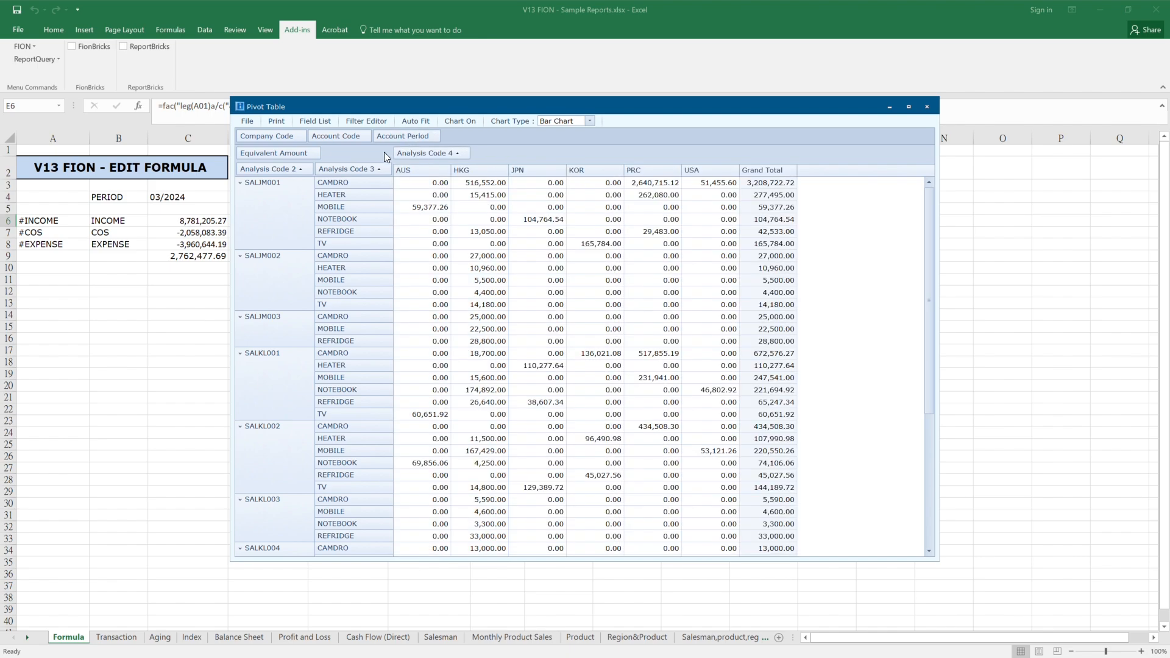
{"action": "left_click_drag", "start_coordinate": [295, 170], "coordinate": [373, 137]}
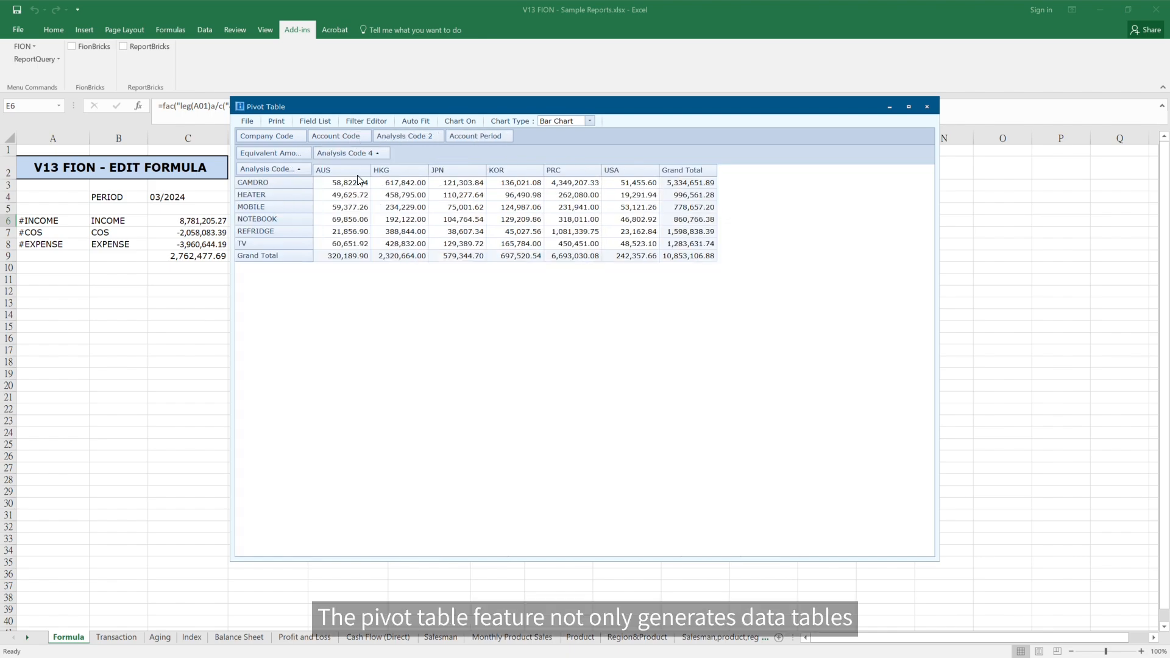
- Show a bar chart of the pivot values from CAMDRO to TV for AUS to USA, and close the pivot table
{"action": "left_click_drag", "start_coordinate": [346, 183], "coordinate": [616, 246]}
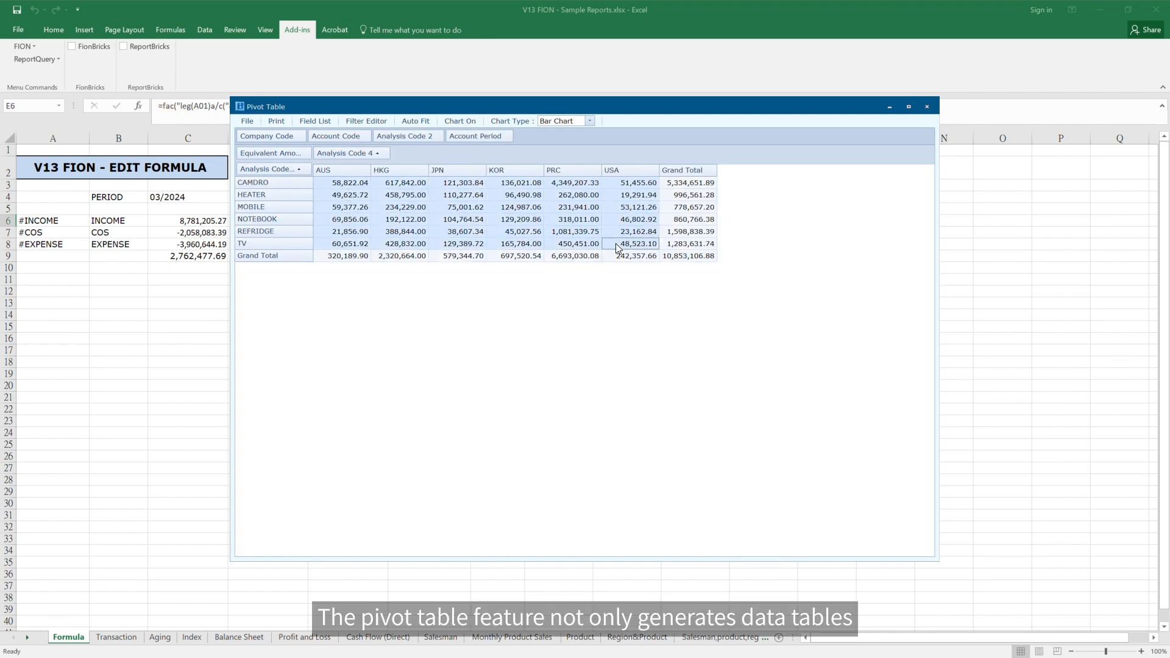
{"action": "left_click", "coordinate": [459, 119]}
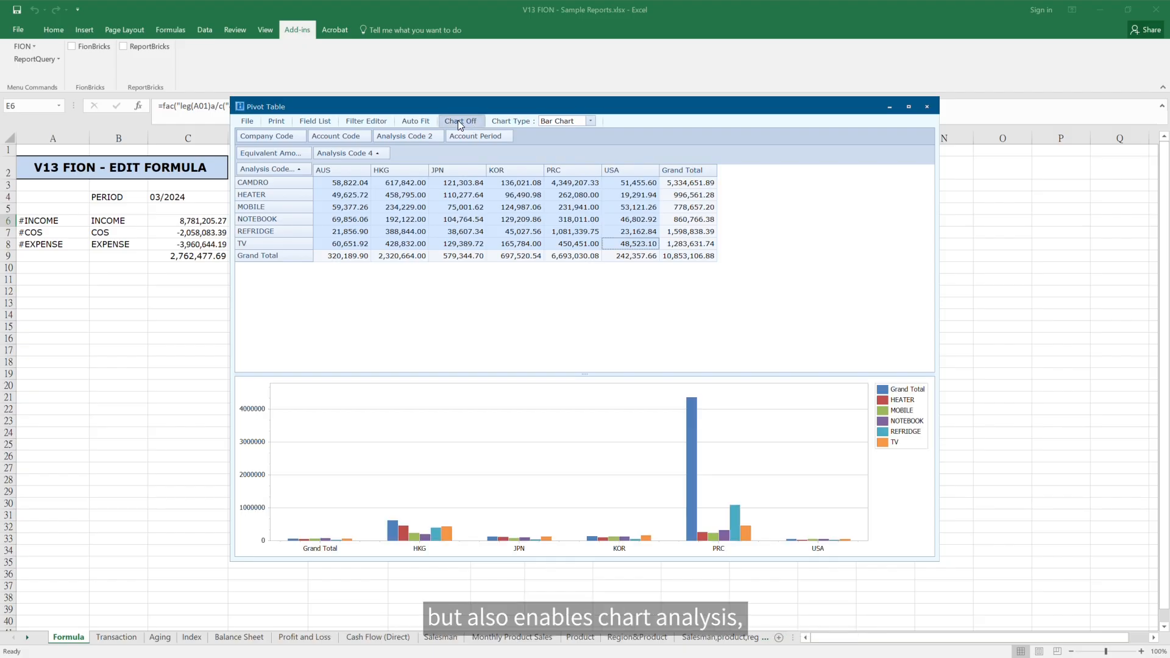
{"action": "left_click", "coordinate": [591, 121]}
{"action": "left_click", "coordinate": [583, 140]}
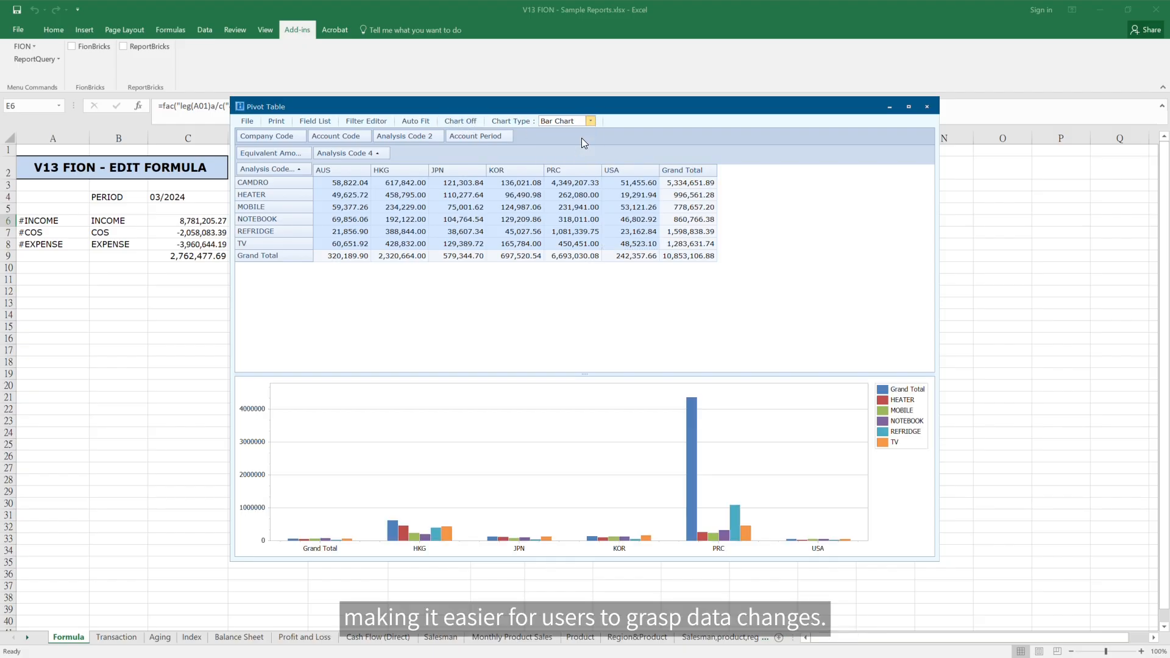
{"action": "left_click", "coordinate": [925, 109]}
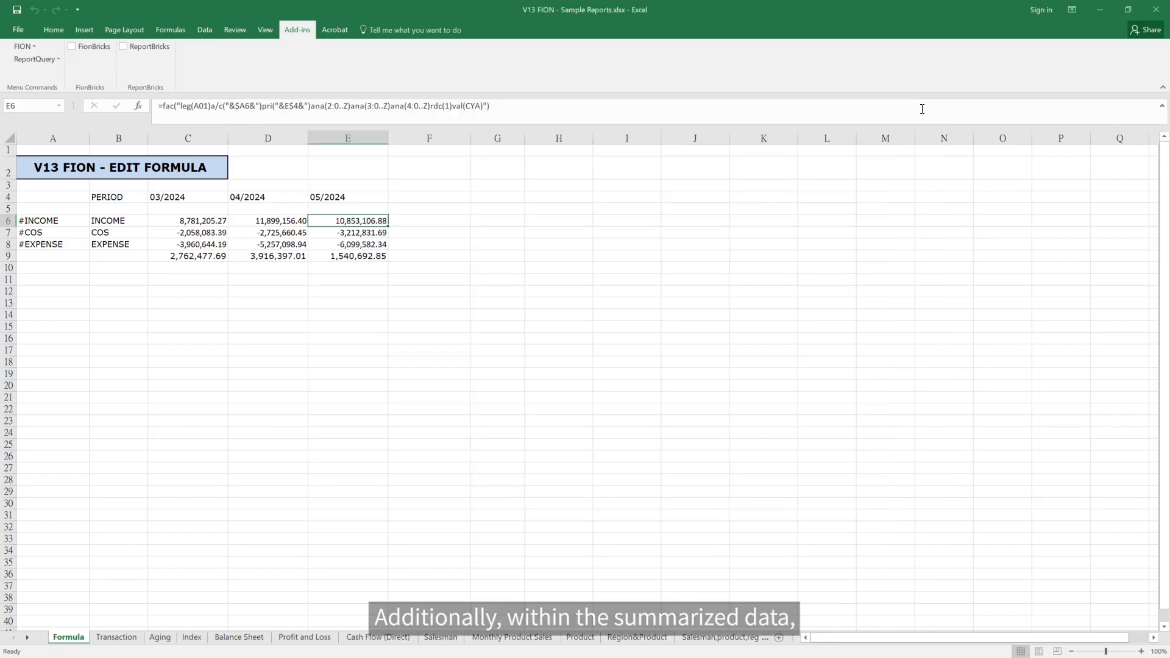
- Drill down from the 05/2024 expense figure in E8 to its Balance View
{"action": "left_click", "coordinate": [371, 247]}
{"action": "right_click", "coordinate": [372, 246]}
{"action": "mouse_move", "coordinate": [420, 260]}
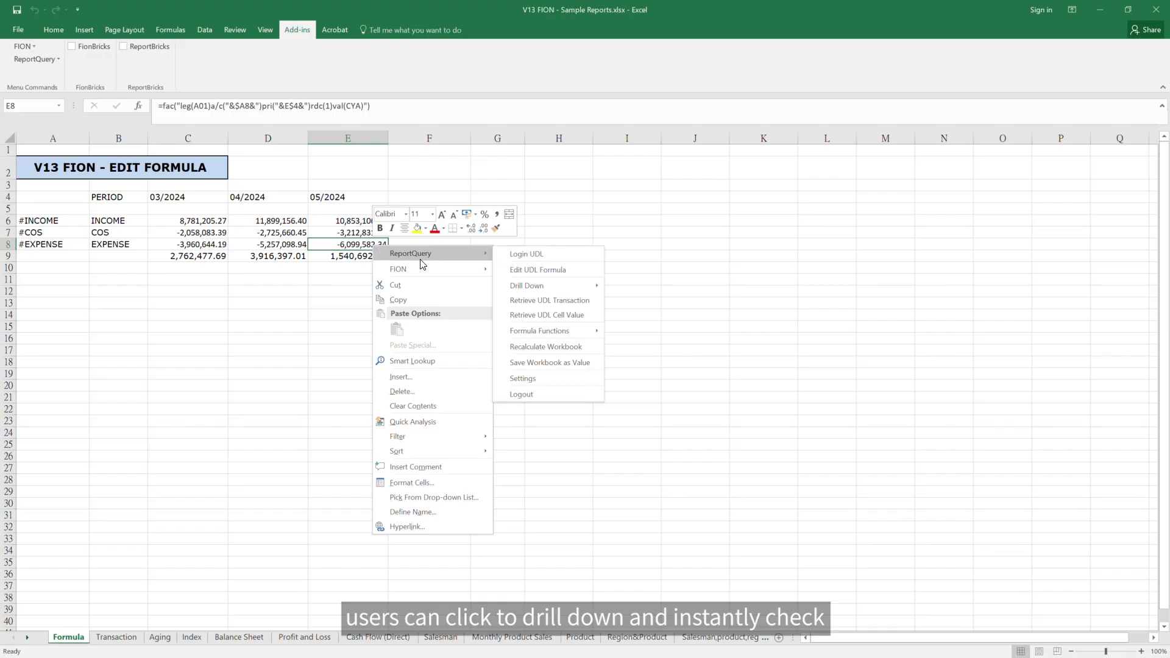
{"action": "mouse_move", "coordinate": [595, 290]}
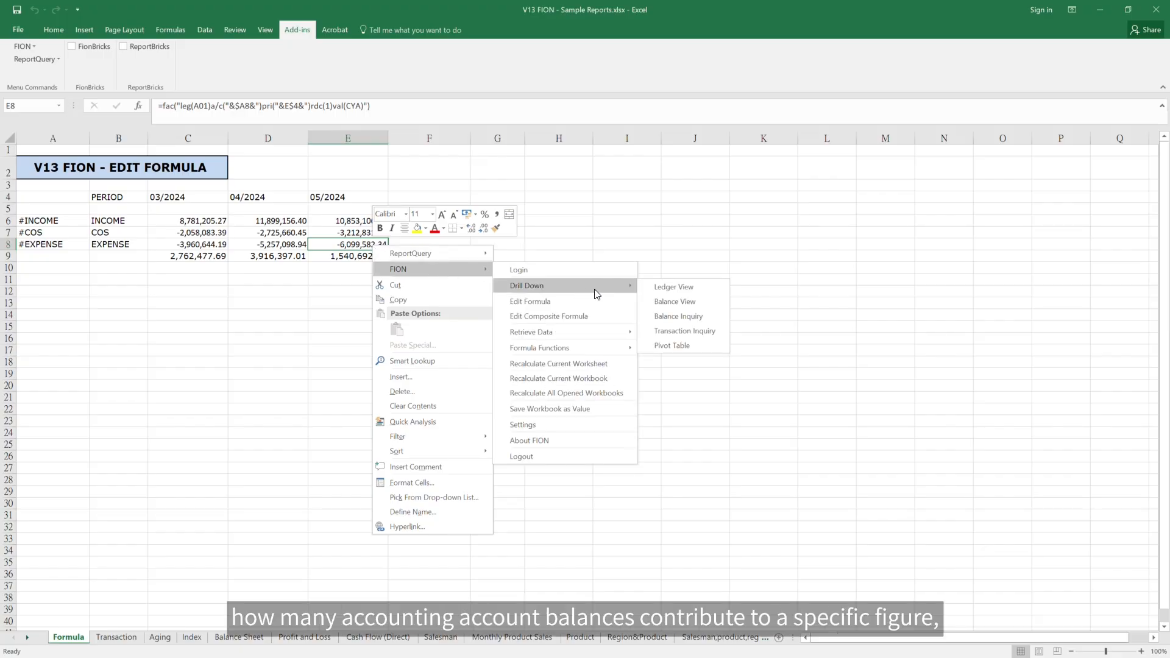
{"action": "left_click", "coordinate": [647, 301]}
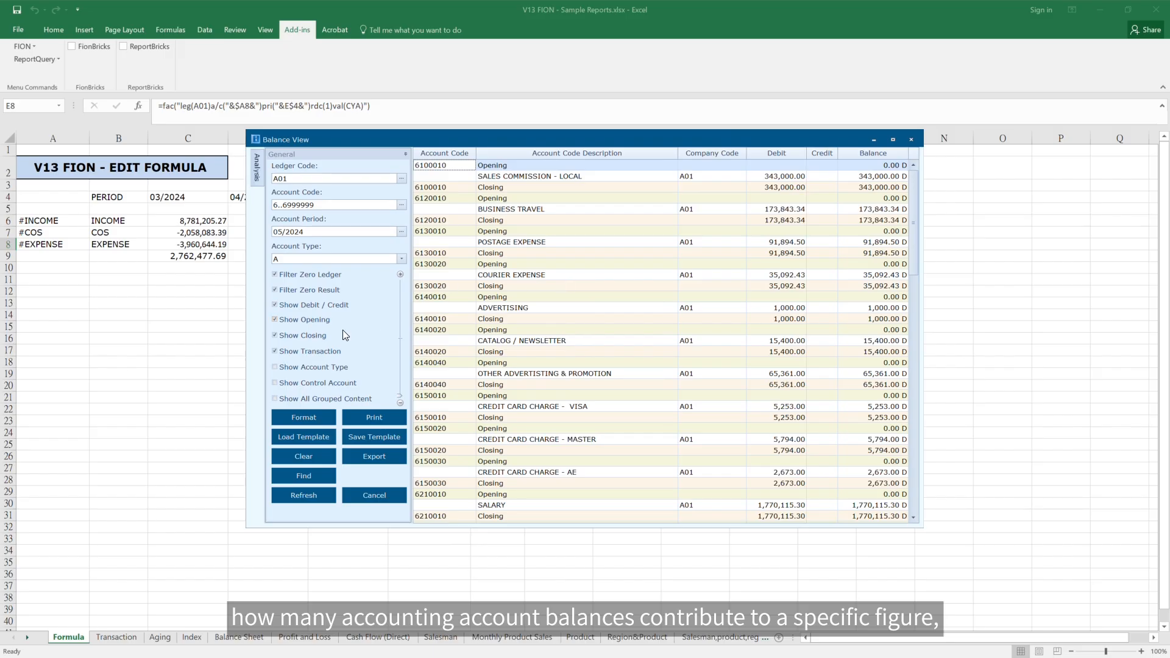
- Refresh the Balance View without opening and closing lines and select the BUSINESS TRAVEL account
{"action": "left_click", "coordinate": [316, 334]}
{"action": "left_click", "coordinate": [320, 319]}
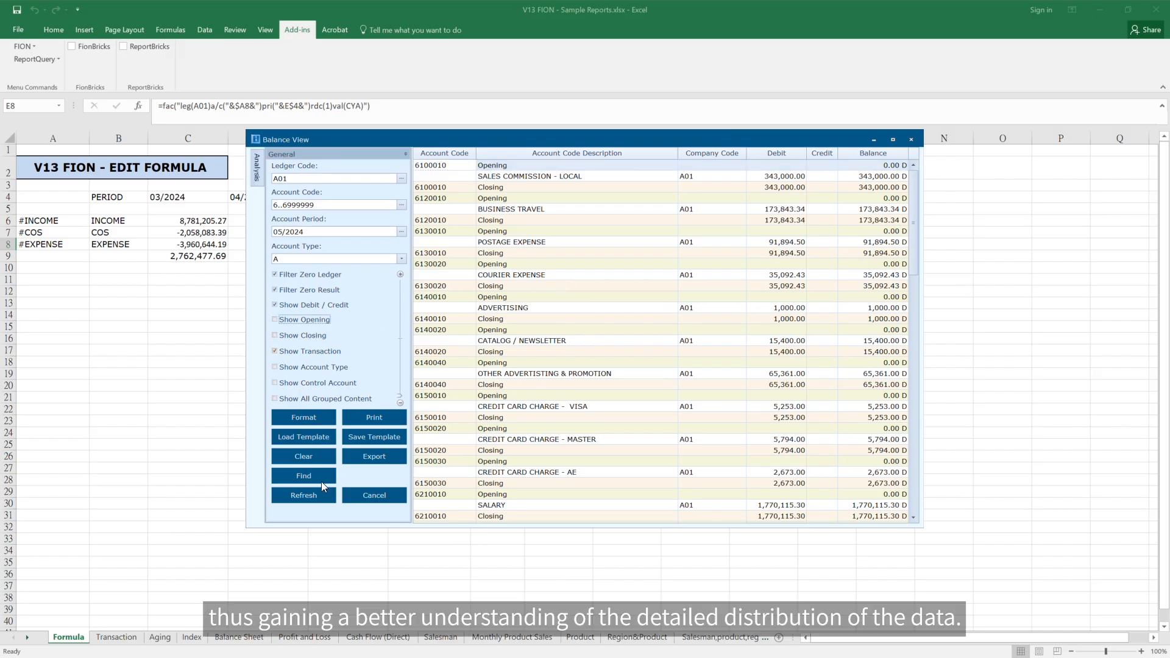
{"action": "left_click", "coordinate": [302, 496]}
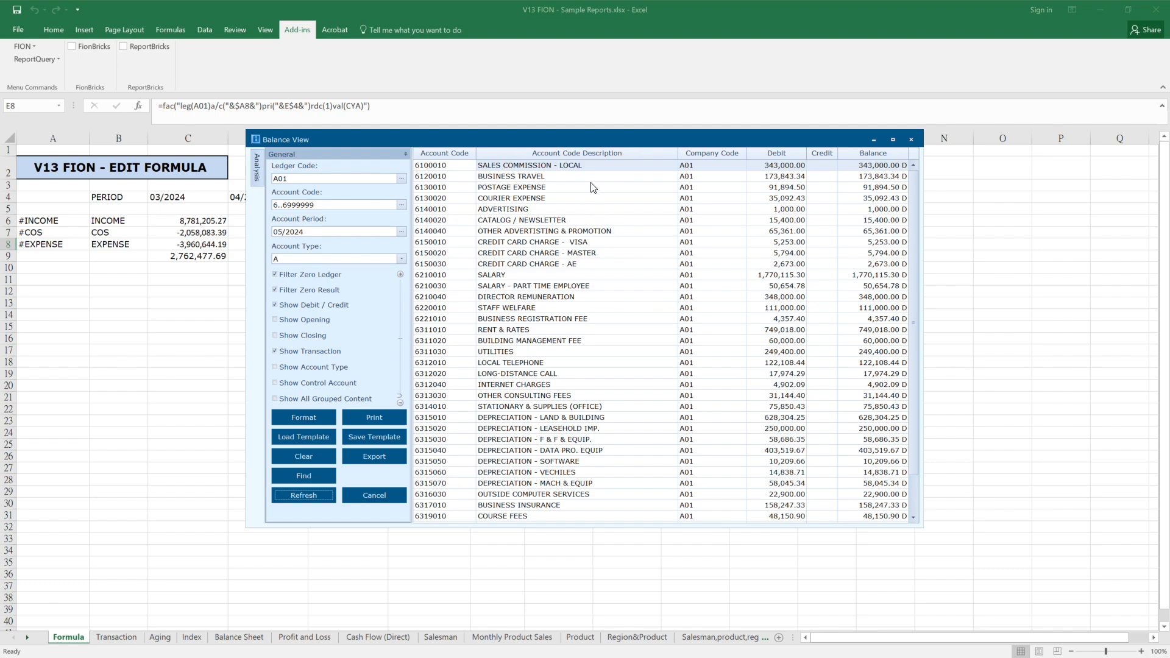
{"action": "left_click", "coordinate": [592, 177]}
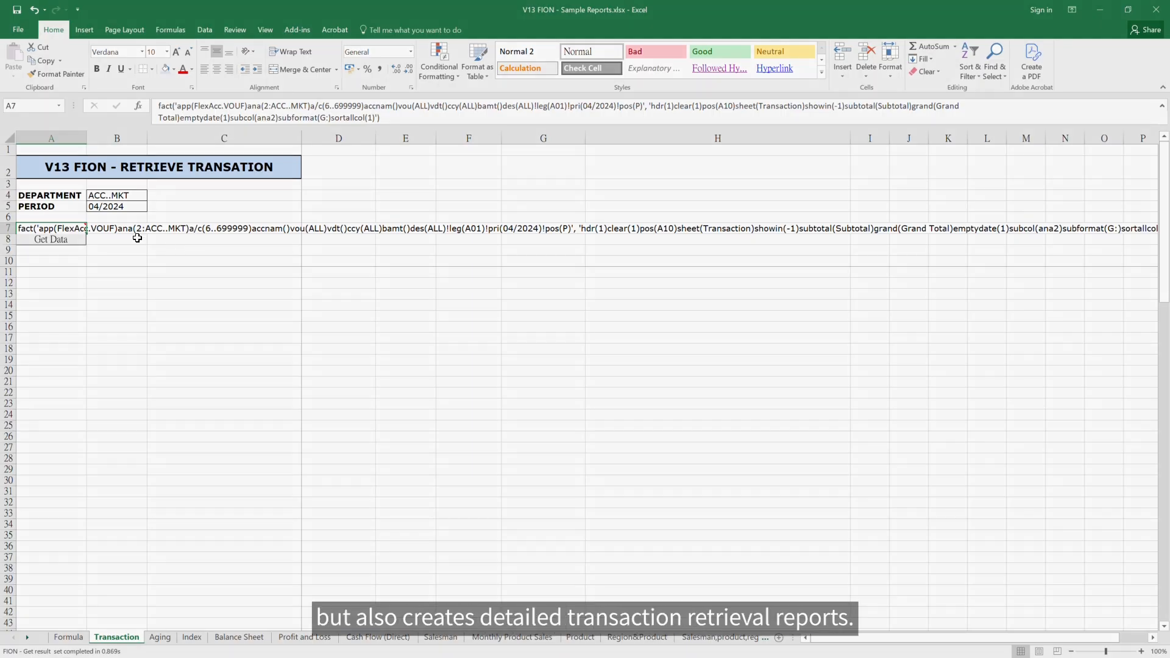
- Open the Account Transaction retrieval settings for the formula in A7 and review its criteria and data columns
{"action": "right_click", "coordinate": [61, 231]}
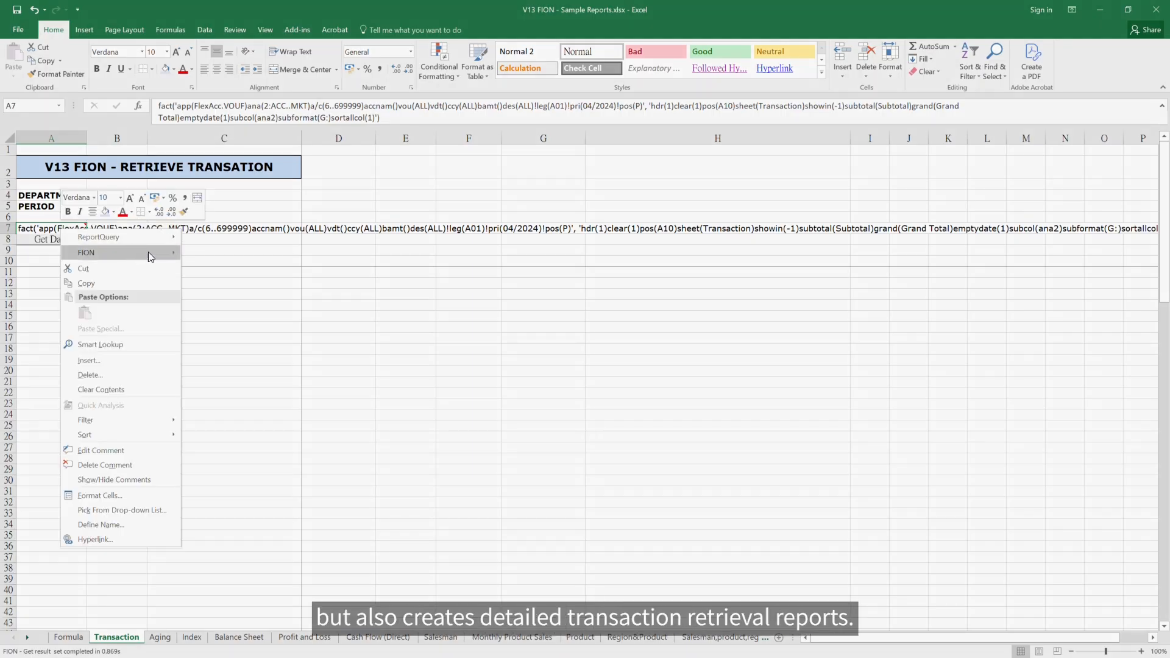
{"action": "mouse_move", "coordinate": [151, 256]}
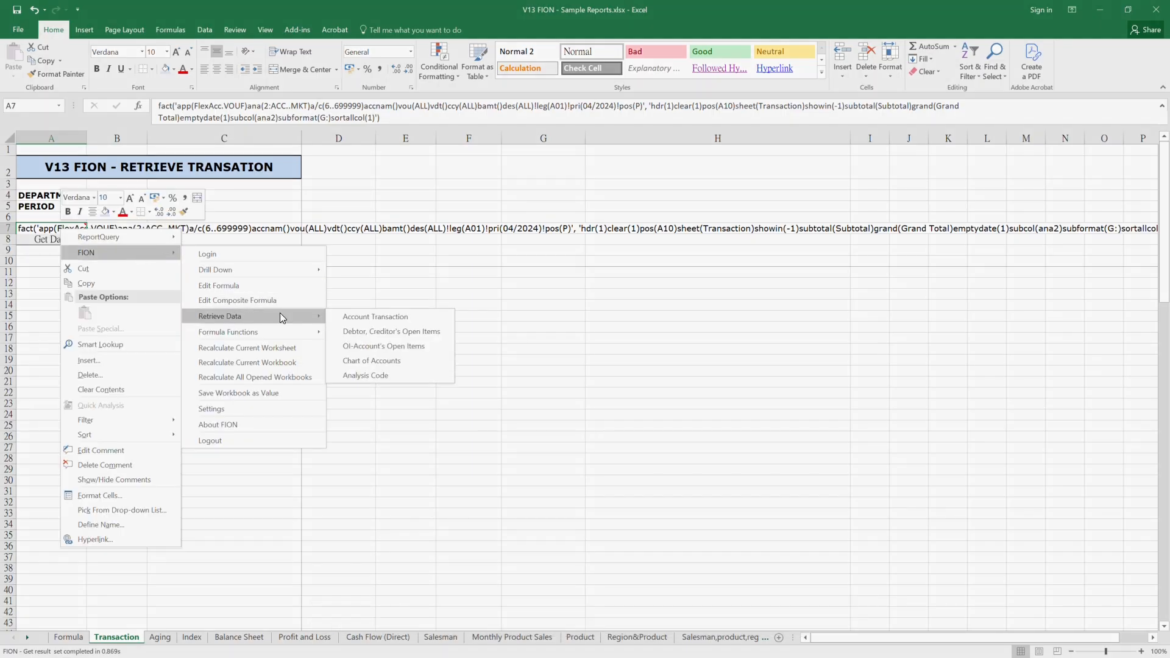
{"action": "left_click", "coordinate": [373, 322]}
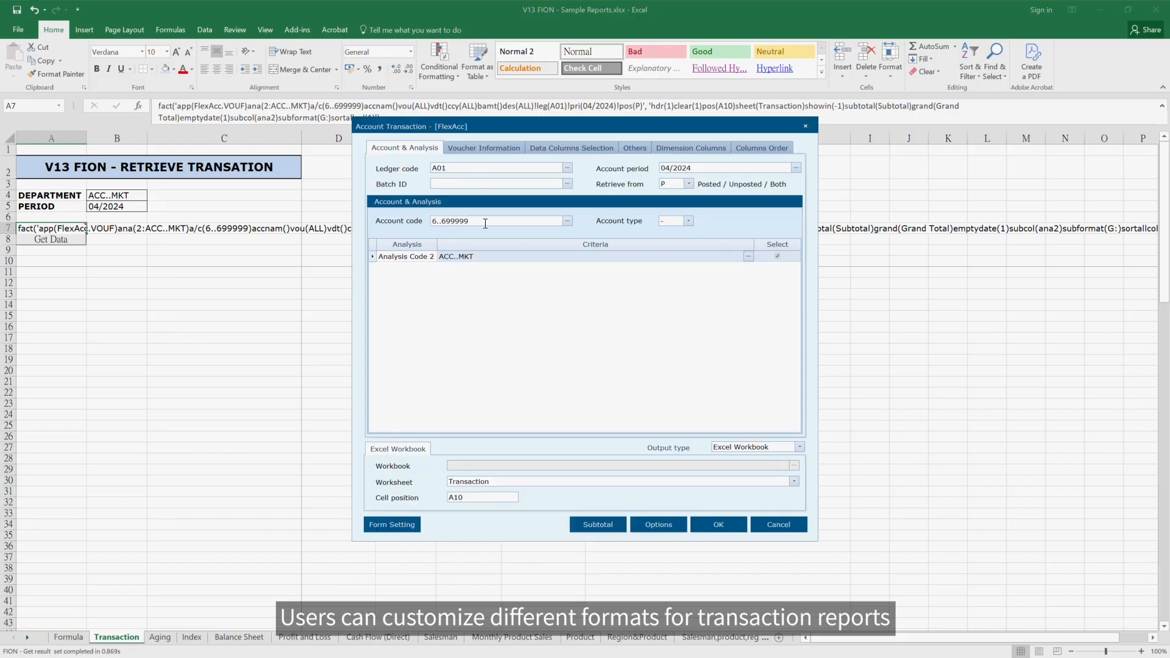
{"action": "left_click", "coordinate": [498, 255]}
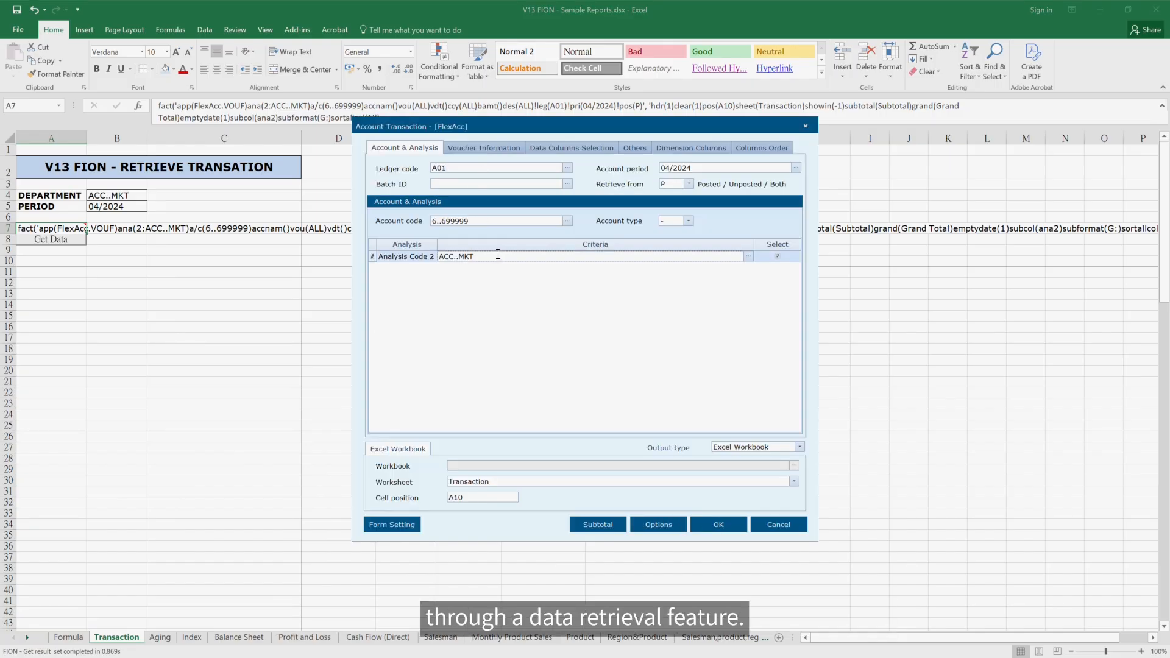
{"action": "left_click", "coordinate": [569, 148]}
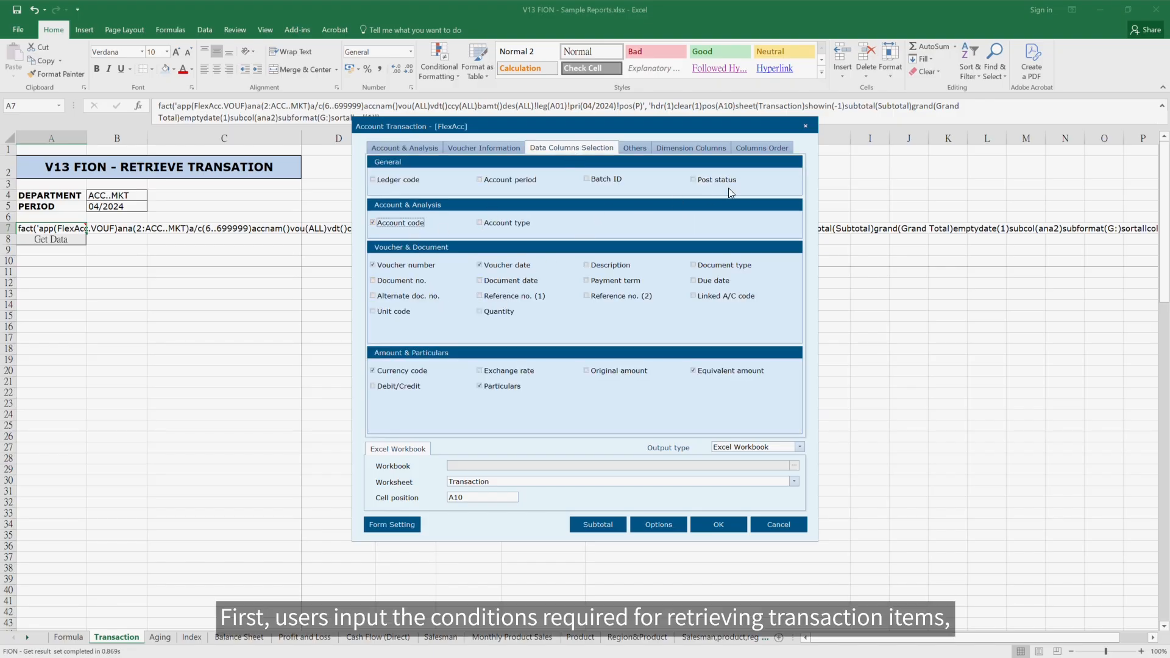
- Reorder the retrieval columns so that Company Code sits between Account Period and Post Status
{"action": "left_click", "coordinate": [768, 149]}
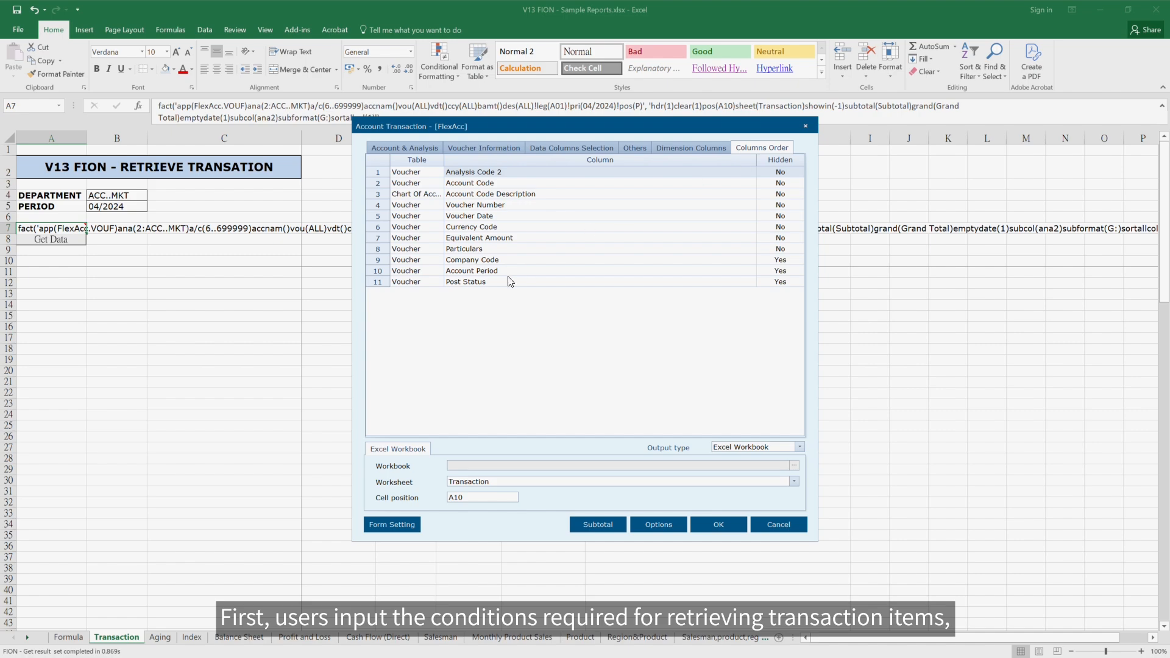
{"action": "left_click_drag", "start_coordinate": [506, 263], "coordinate": [517, 241]}
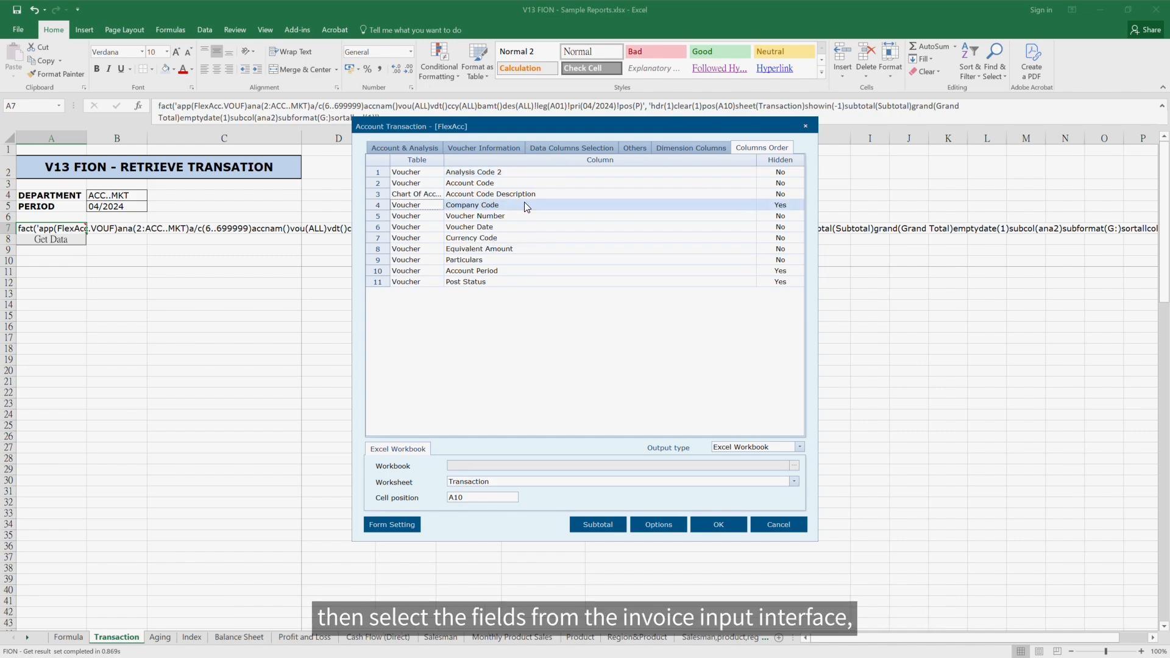
{"action": "left_click_drag", "start_coordinate": [527, 207], "coordinate": [526, 268]}
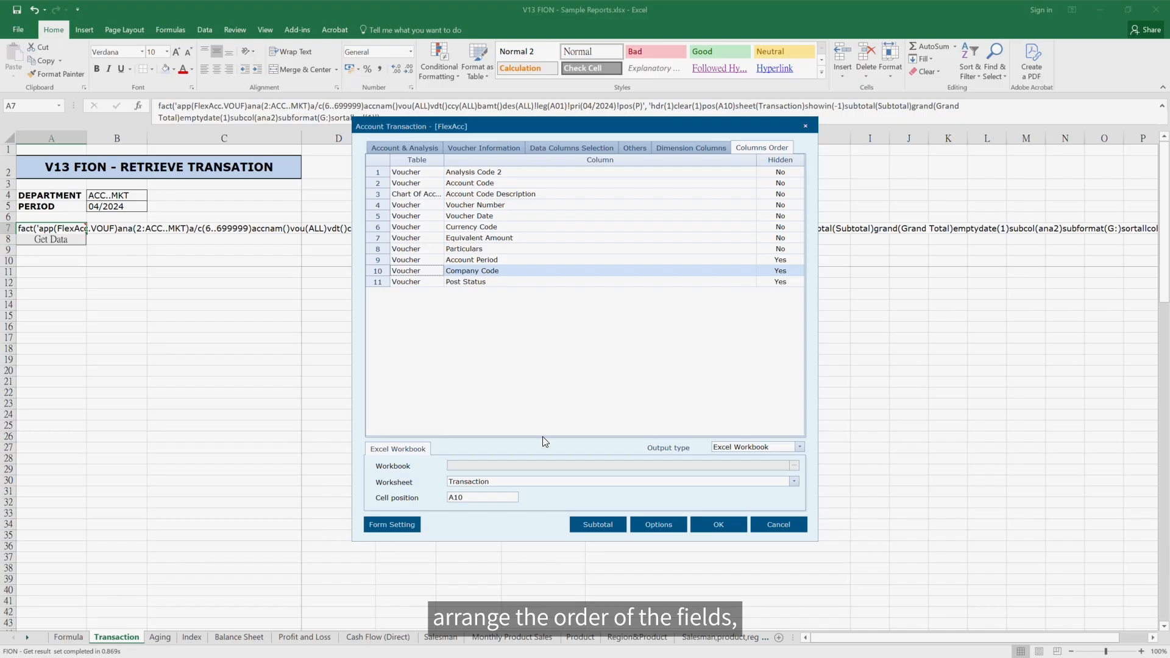
- Configure the subtotals to group by Analysis Code 2, with column G (Equivalent Amount) as the subtotal display location
{"action": "left_click", "coordinate": [593, 523]}
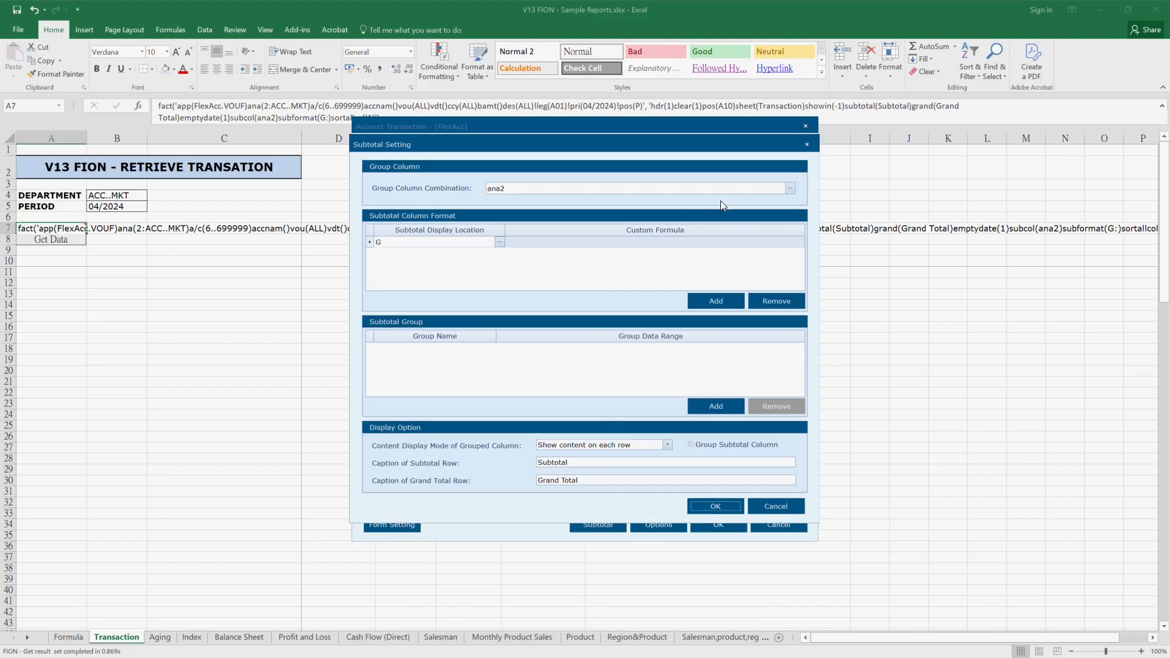
{"action": "left_click", "coordinate": [791, 189]}
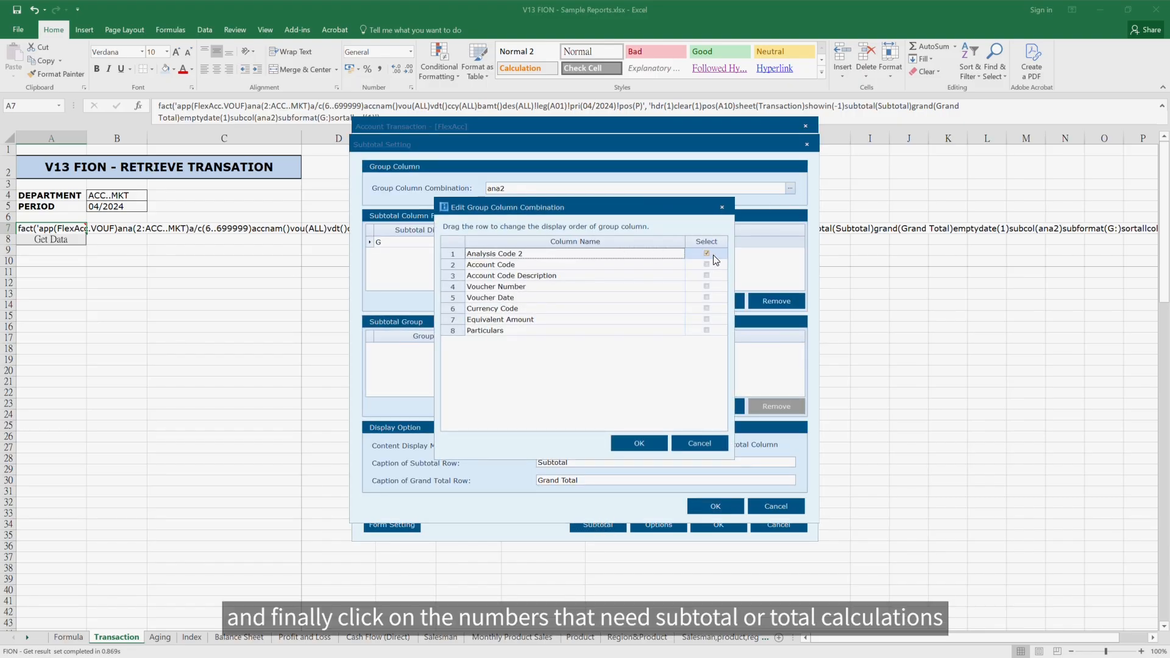
{"action": "left_click", "coordinate": [647, 438]}
{"action": "left_click", "coordinate": [495, 243]}
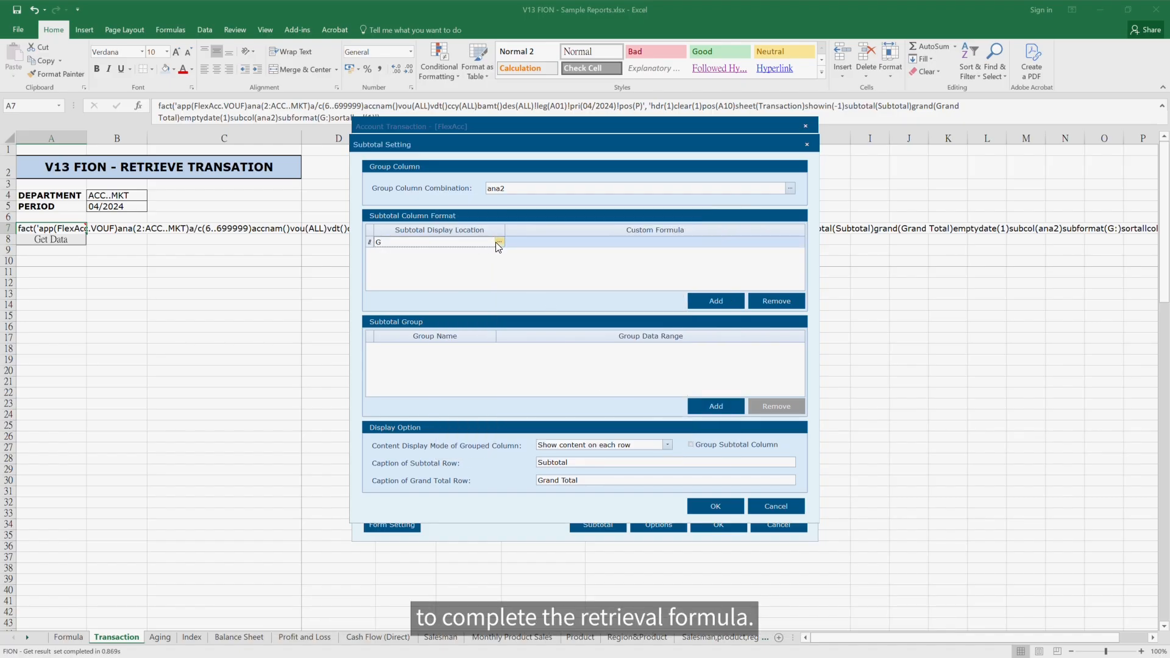
{"action": "left_click", "coordinate": [498, 243]}
{"action": "left_click", "coordinate": [636, 315]}
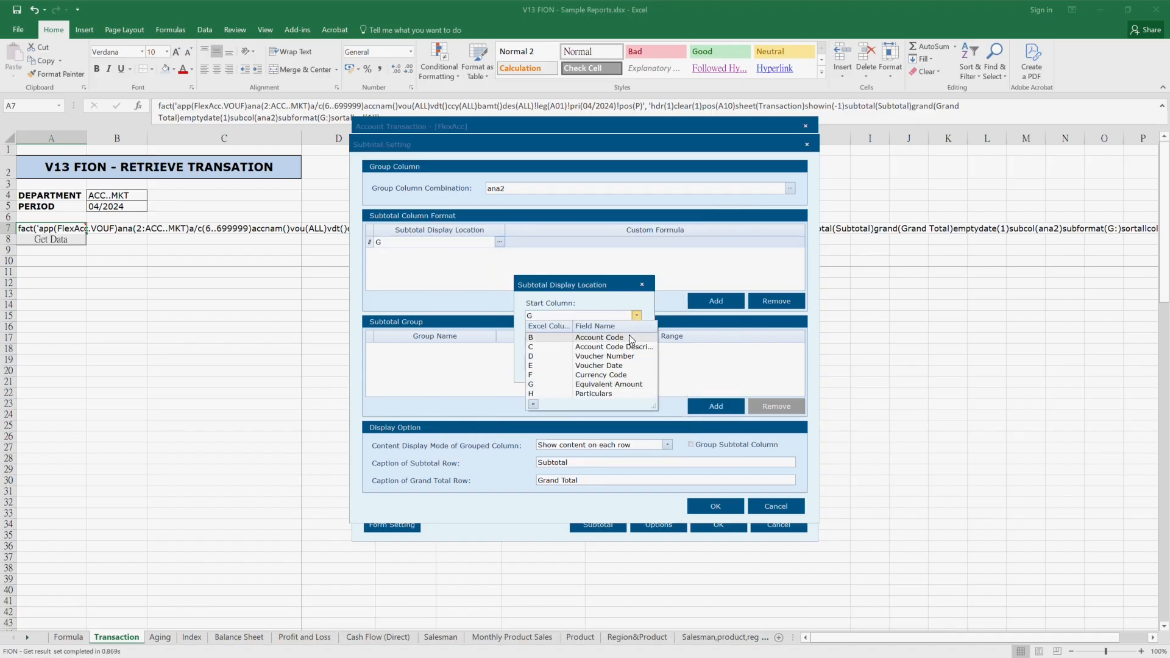
{"action": "left_click", "coordinate": [634, 385]}
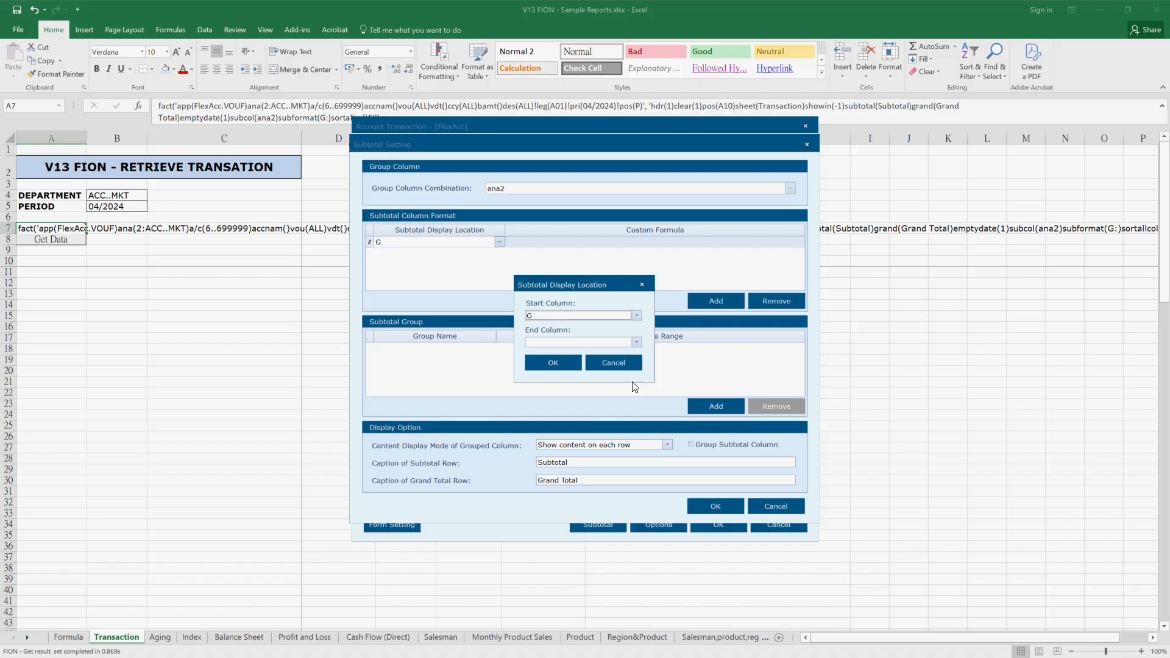
{"action": "left_click", "coordinate": [567, 368]}
{"action": "left_click", "coordinate": [713, 509]}
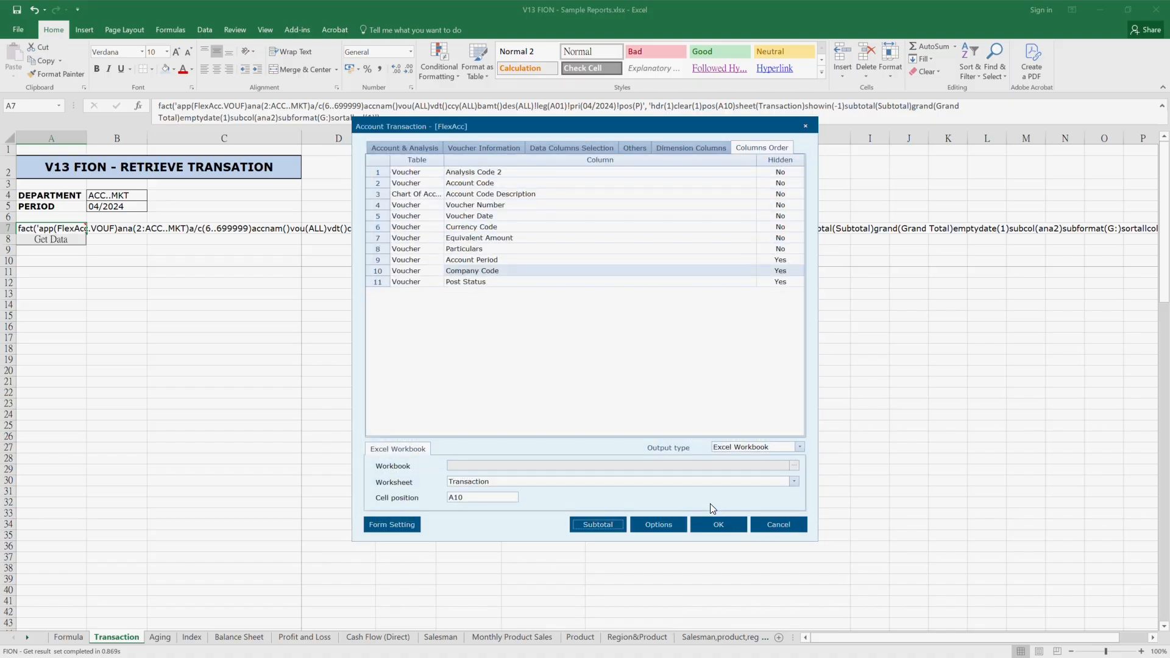
- Save the transaction retrieval formula and get its data into the Transaction sheet
{"action": "left_click", "coordinate": [714, 524]}
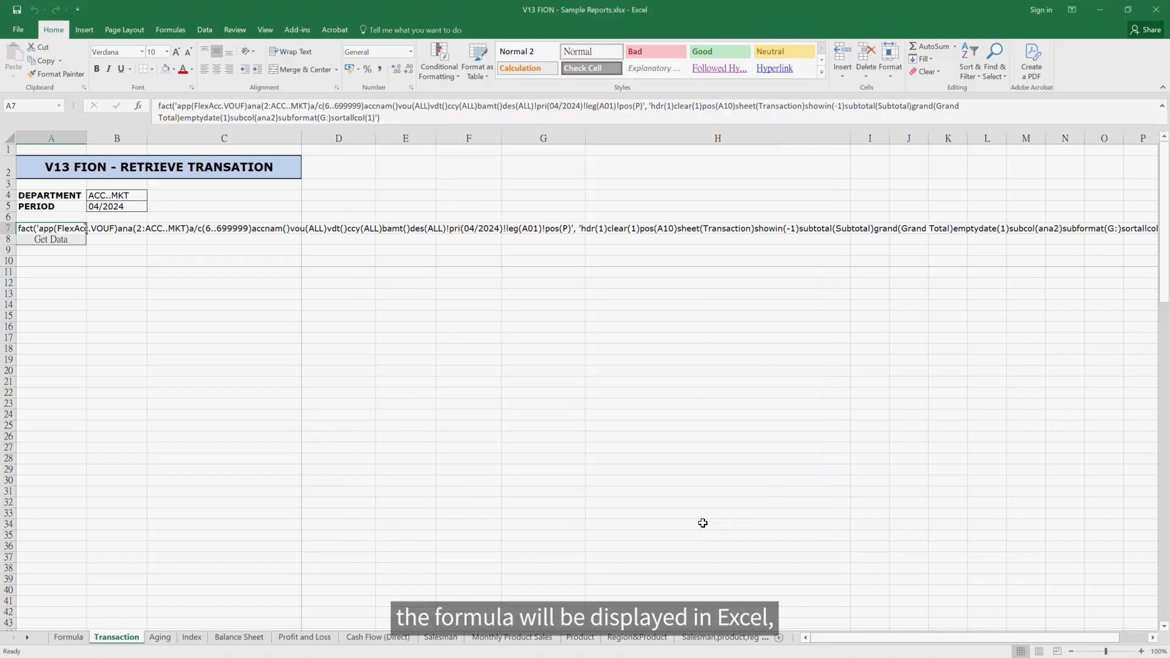
{"action": "left_click", "coordinate": [75, 242]}
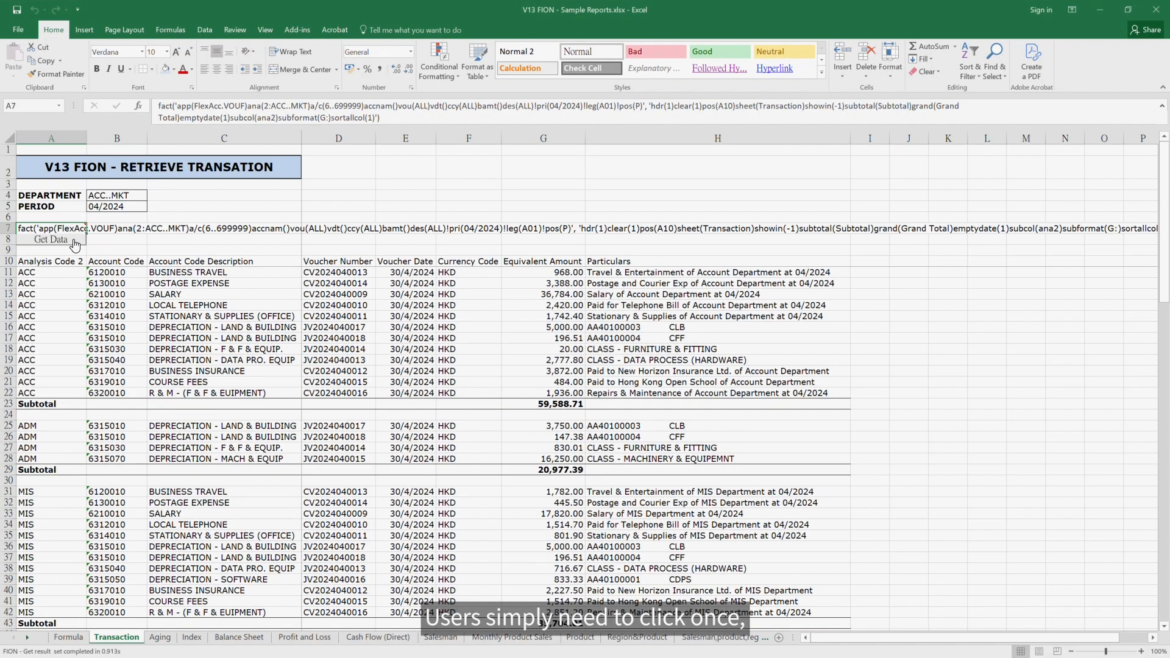
- Replace the fixed department range ACC..MKT in the A7 formula with the cell reference "&B4&"
{"action": "left_click", "coordinate": [307, 107]}
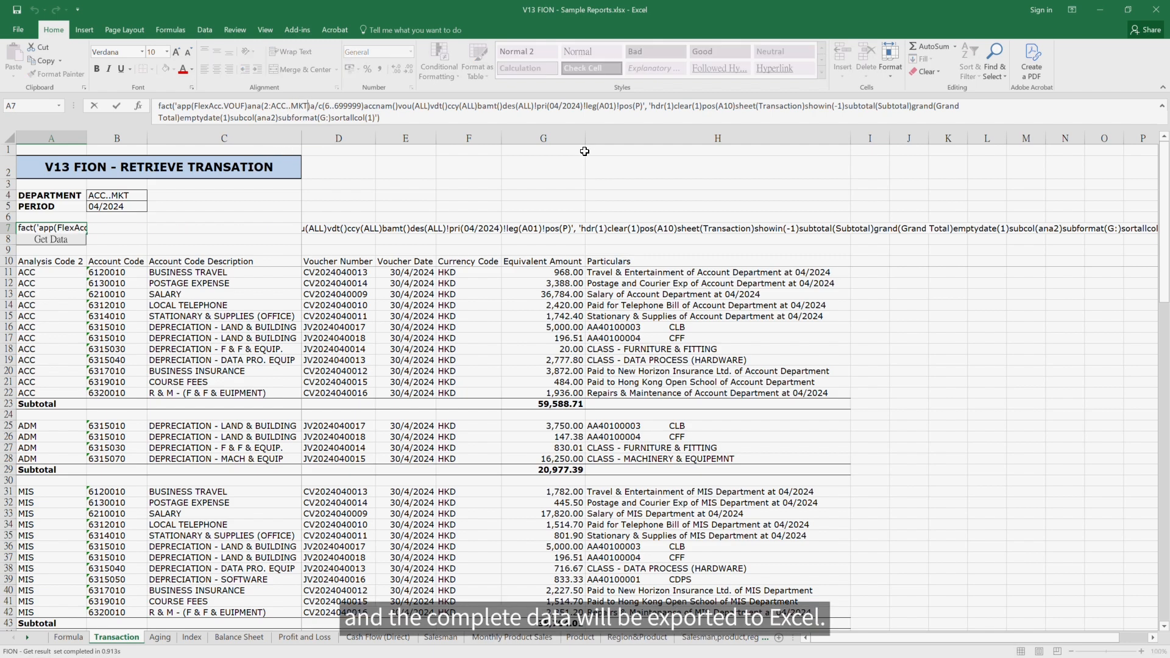
{"action": "key", "text": "BackSpace"}
{"action": "key", "text": "BackSpace"}
{"action": "key", "text": "BackSpace"}
{"action": "key", "text": "BackSpace"}
{"action": "key", "text": "BackSpace"}
{"action": "key", "text": "BackSpace"}
{"action": "key", "text": "BackSpace"}
{"action": "key", "text": "BackSpace"}
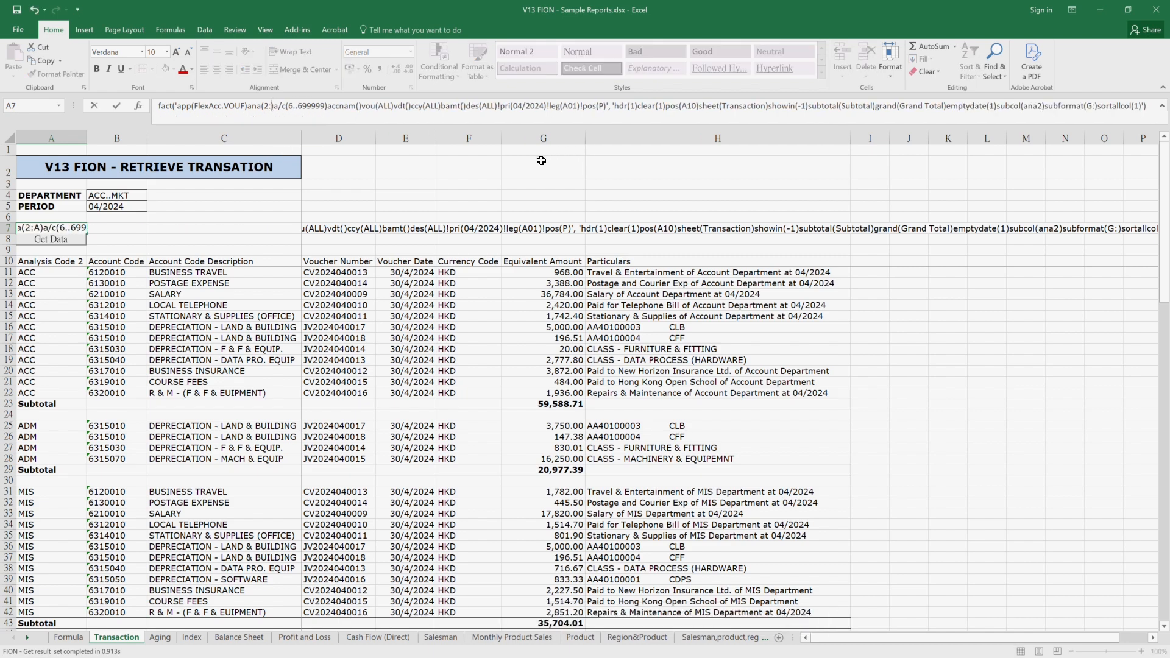
{"action": "type", "text": "\"&&\""}
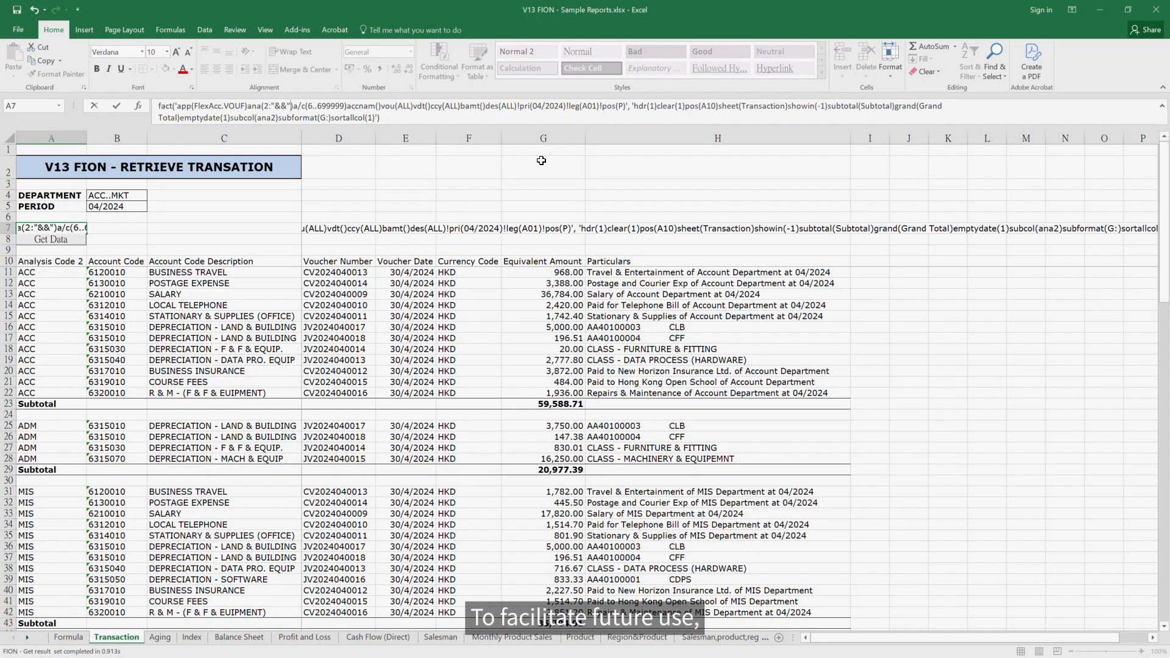
{"action": "key", "text": "Left"}
{"action": "key", "text": "Left"}
{"action": "type", "text": "B4"}
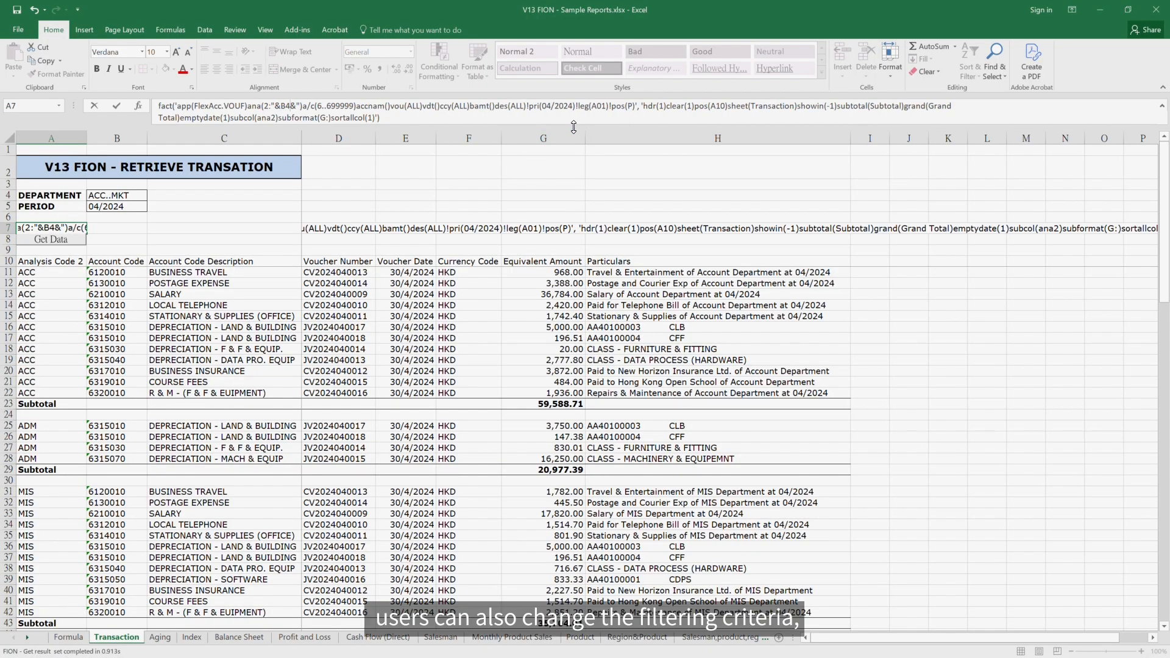
- Replace the fixed period 04/2024 in the A7 formula with the cell reference "&B5&"
{"action": "left_click", "coordinate": [572, 106]}
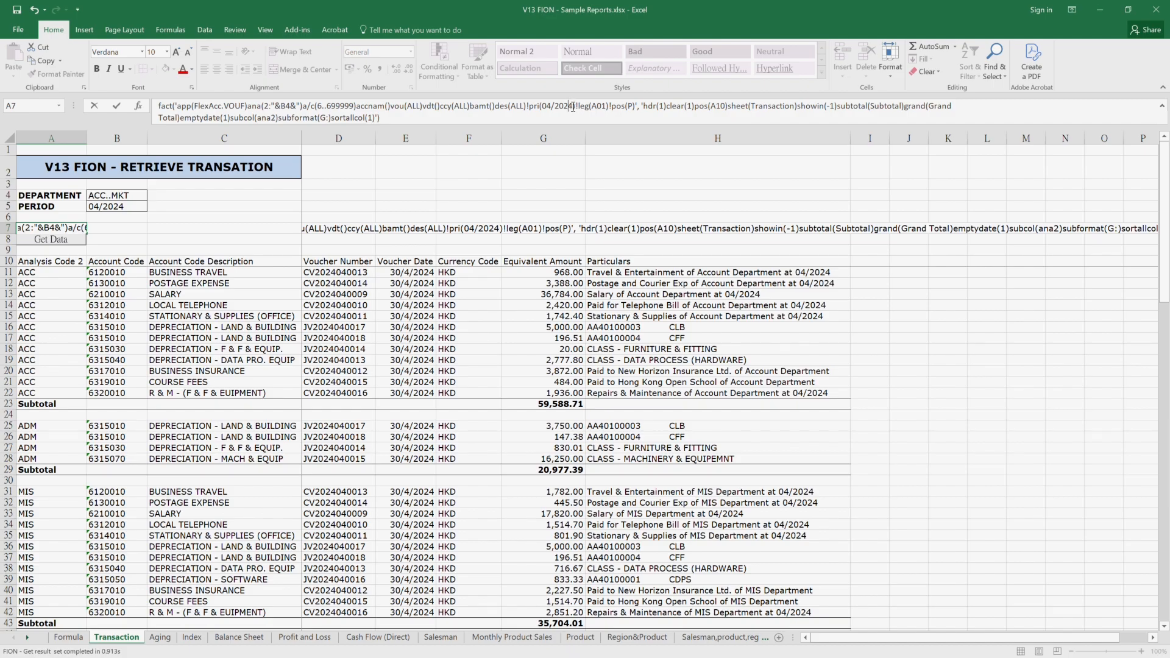
{"action": "key", "text": "BackSpace"}
{"action": "key", "text": "BackSpace"}
{"action": "key", "text": "BackSpace"}
{"action": "key", "text": "BackSpace"}
{"action": "key", "text": "BackSpace"}
{"action": "key", "text": "BackSpace"}
{"action": "key", "text": "BackSpace"}
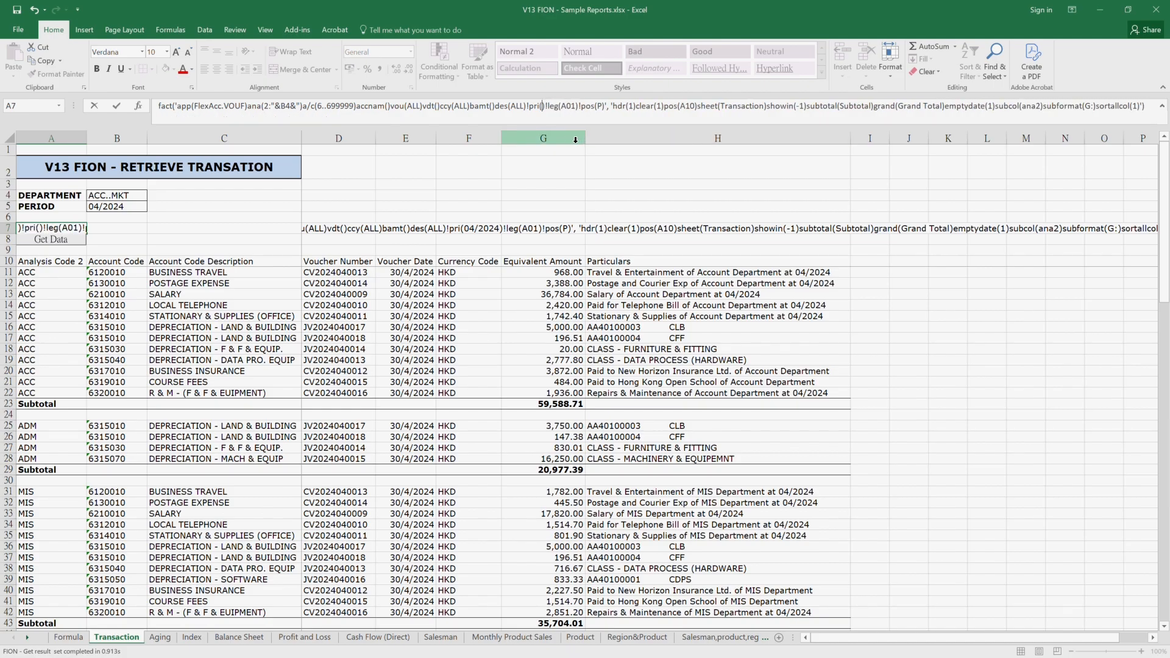
{"action": "type", "text": "\"&&\""}
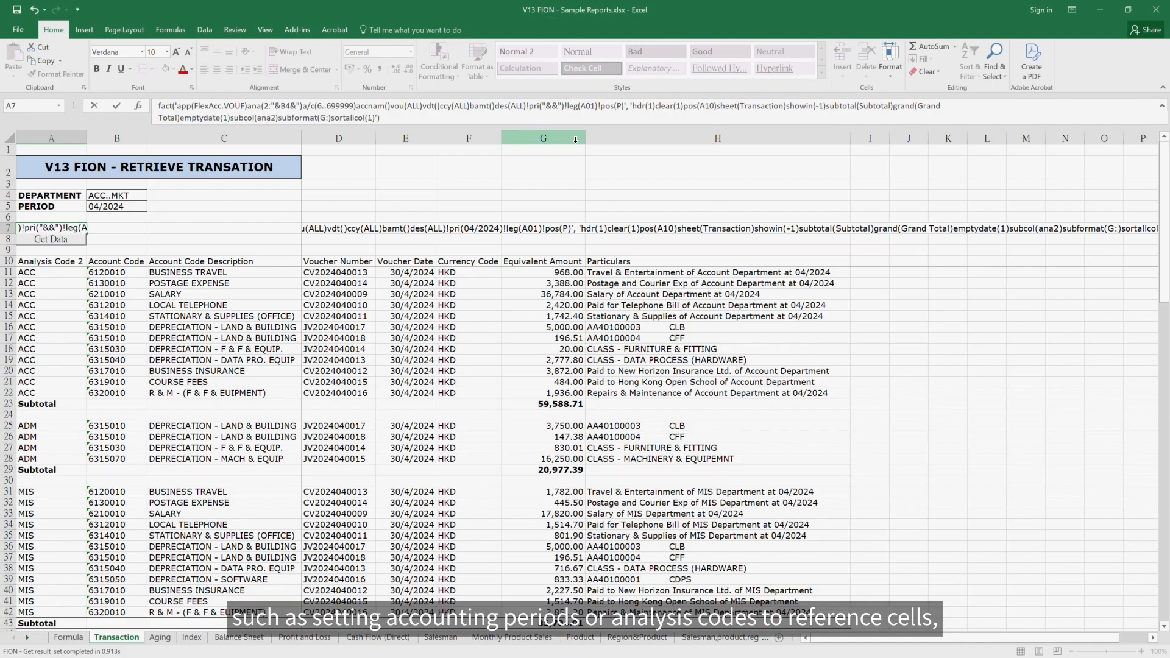
{"action": "type", "text": "B5"}
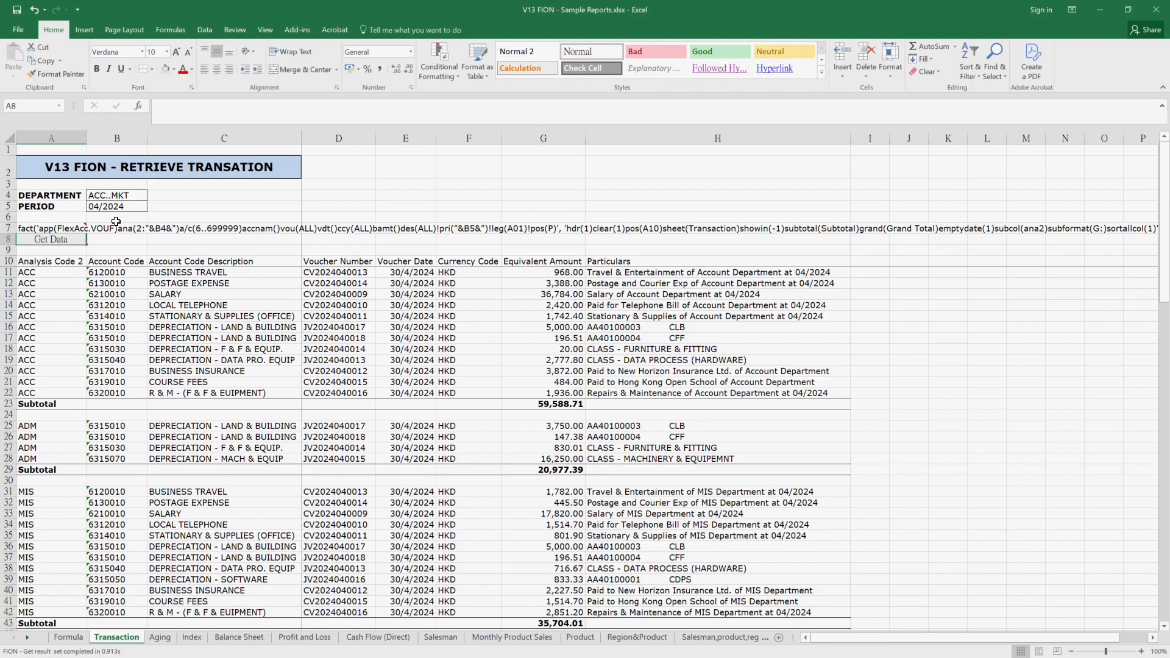
- Set the period in B5 to 05/2024 and retrieve the transaction data again
{"action": "left_click", "coordinate": [98, 207]}
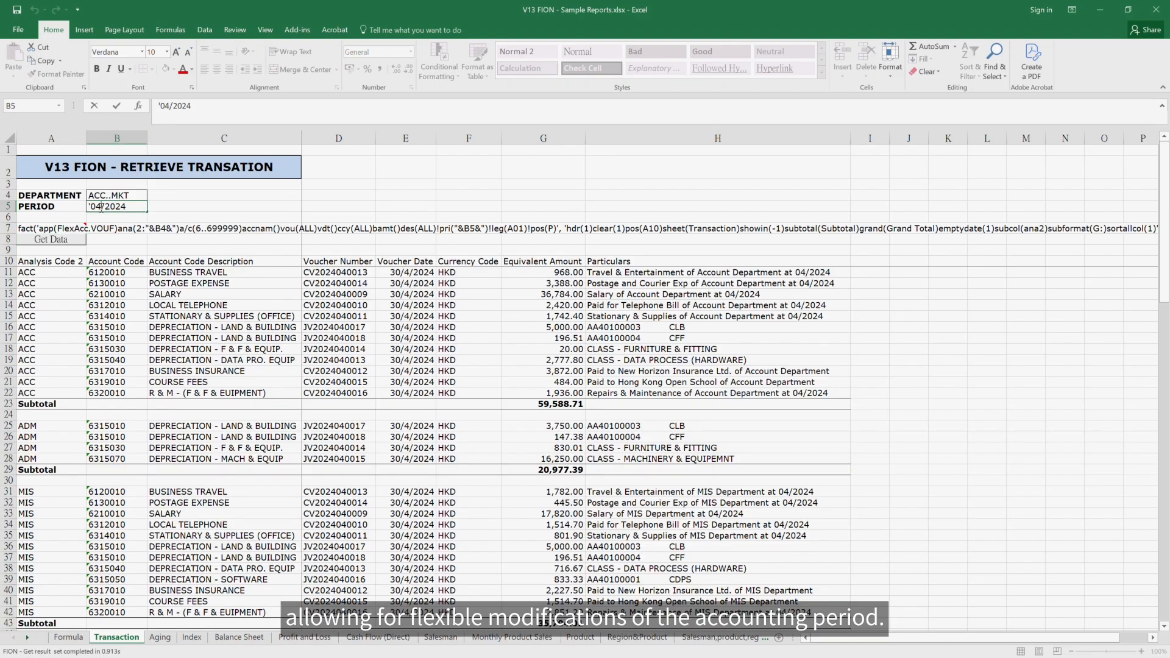
{"action": "key", "text": "Return"}
{"action": "left_click", "coordinate": [59, 241]}
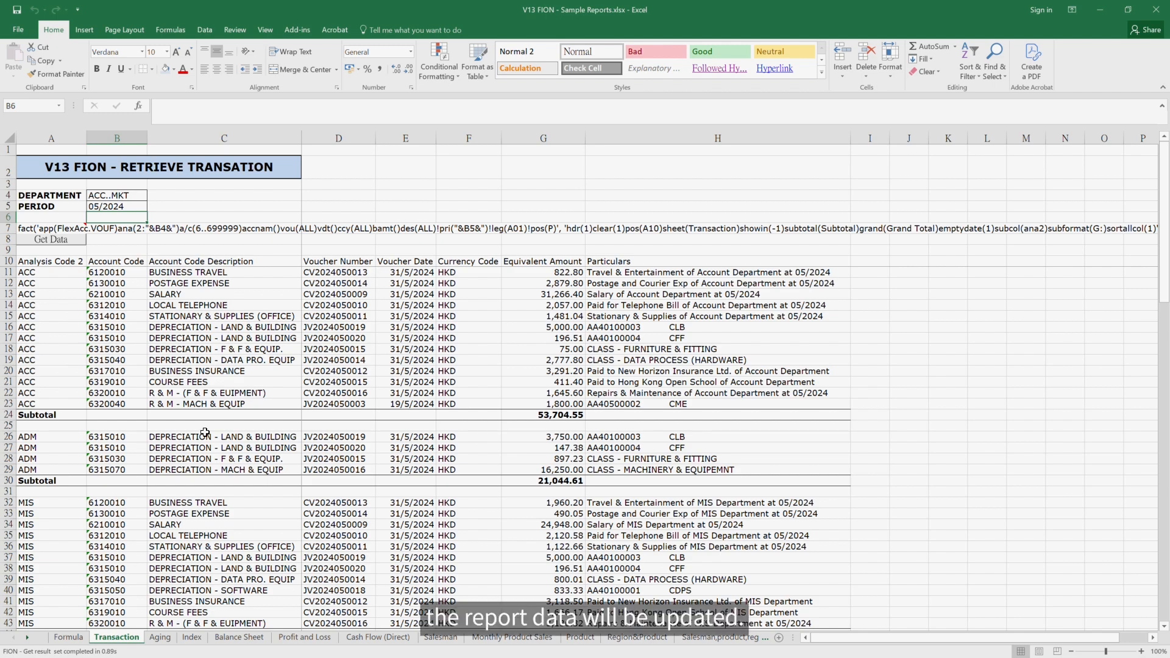
- Open the Debtor, Creditor's Open Items retrieval settings for the formula in A7 of the Aging sheet
{"action": "left_click", "coordinate": [161, 637]}
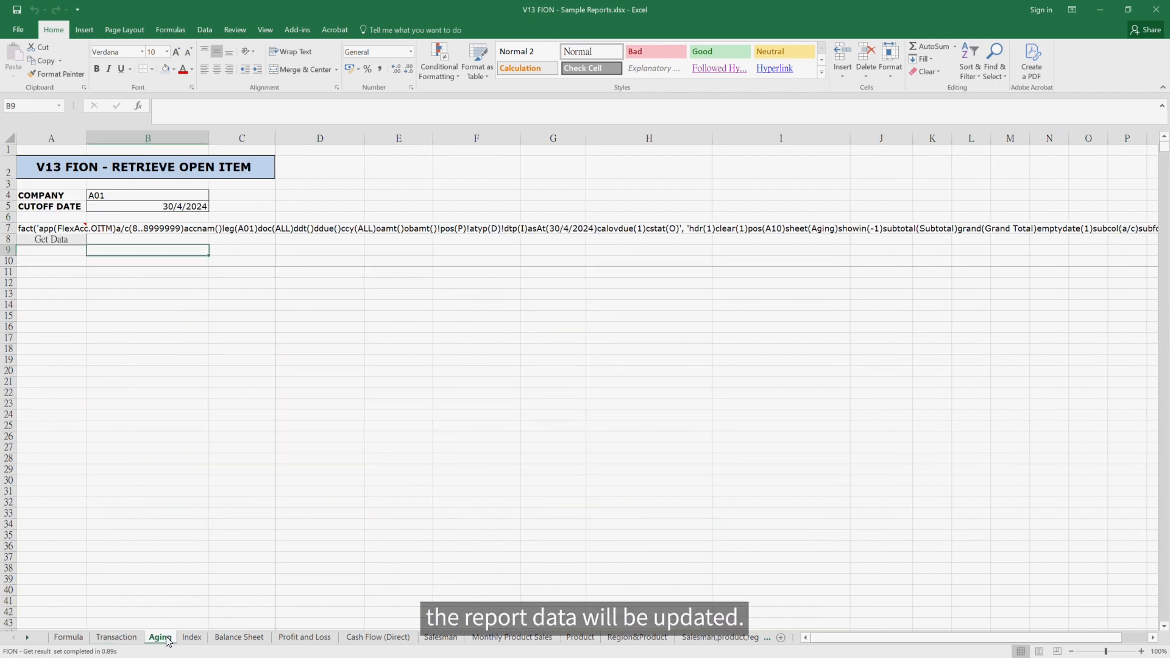
{"action": "left_click", "coordinate": [58, 226]}
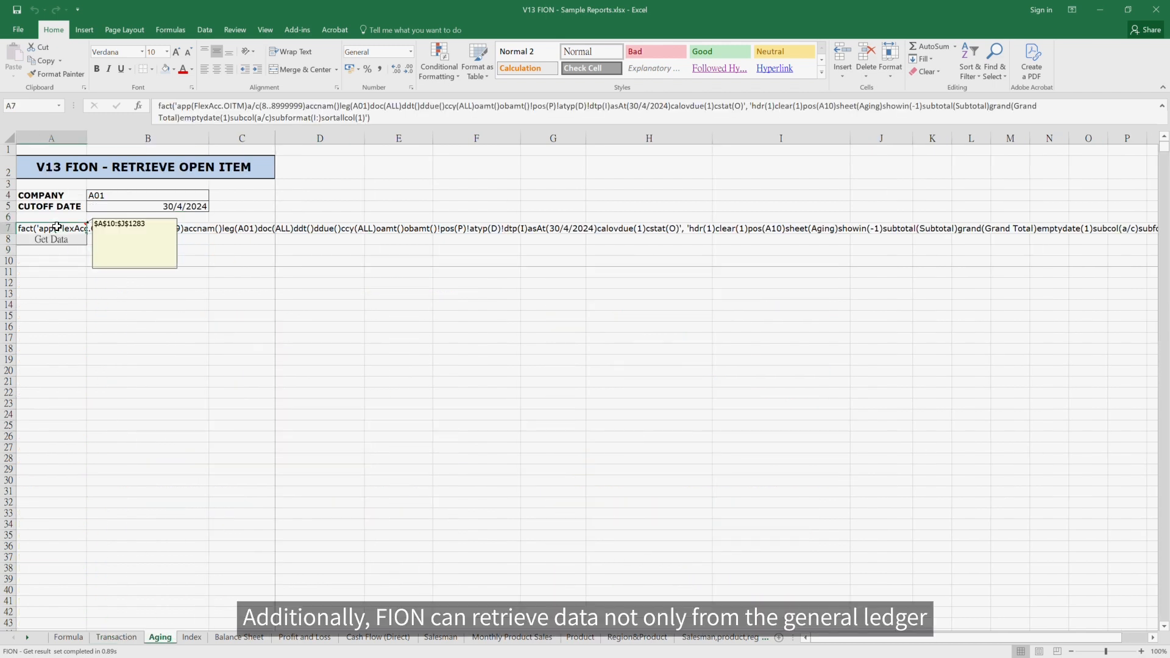
{"action": "right_click", "coordinate": [54, 230]}
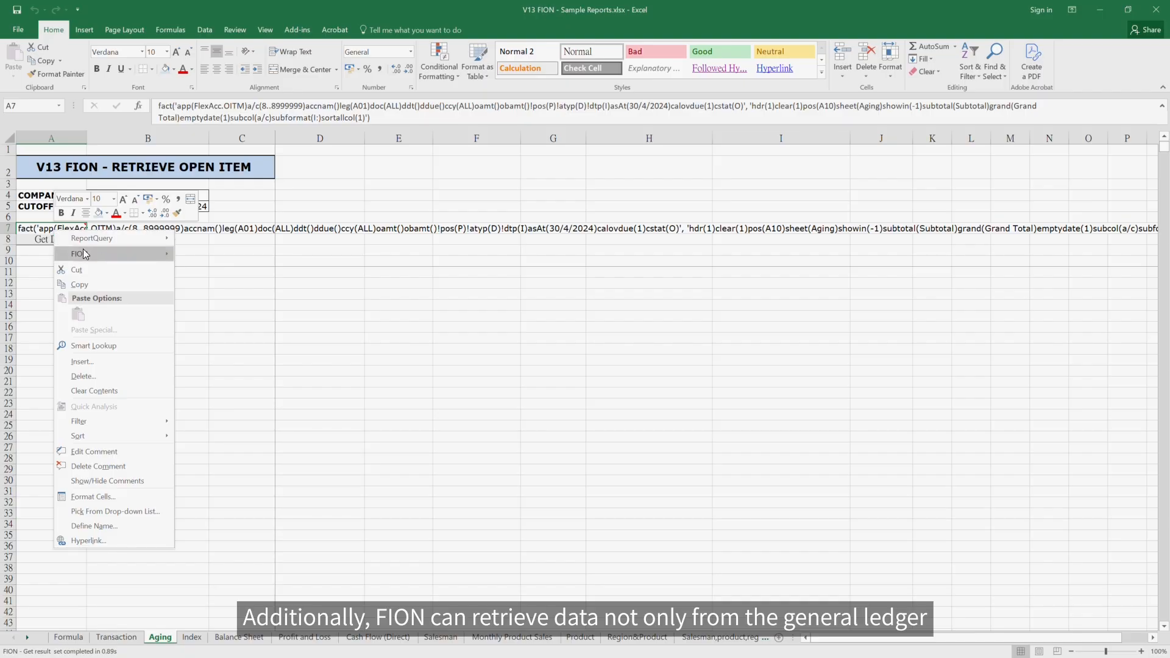
{"action": "mouse_move", "coordinate": [108, 255]}
{"action": "mouse_move", "coordinate": [273, 315]}
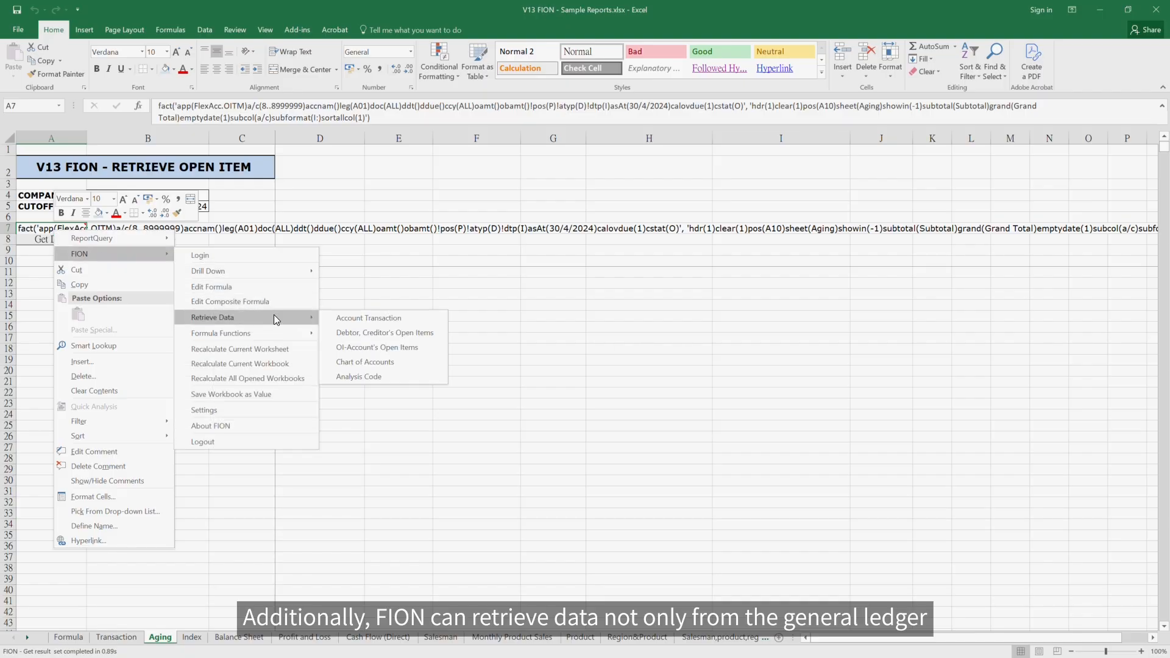
{"action": "left_click", "coordinate": [351, 333]}
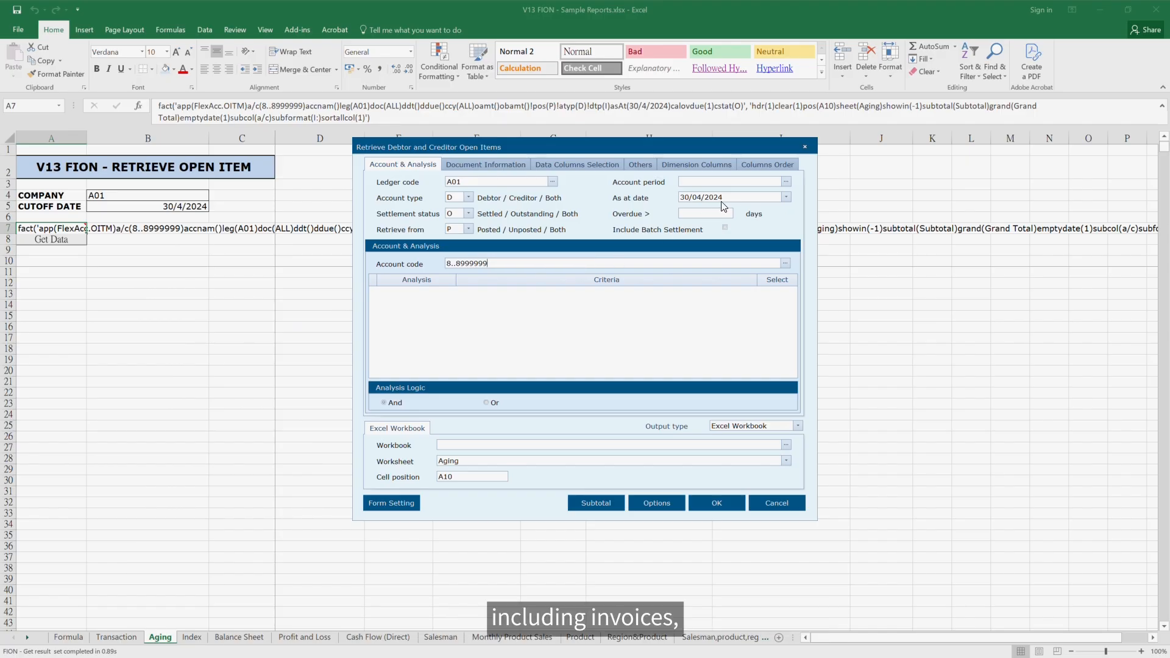
- Review the open item data columns and their order, and retrieve the open items into the Aging sheet
{"action": "left_click", "coordinate": [601, 165]}
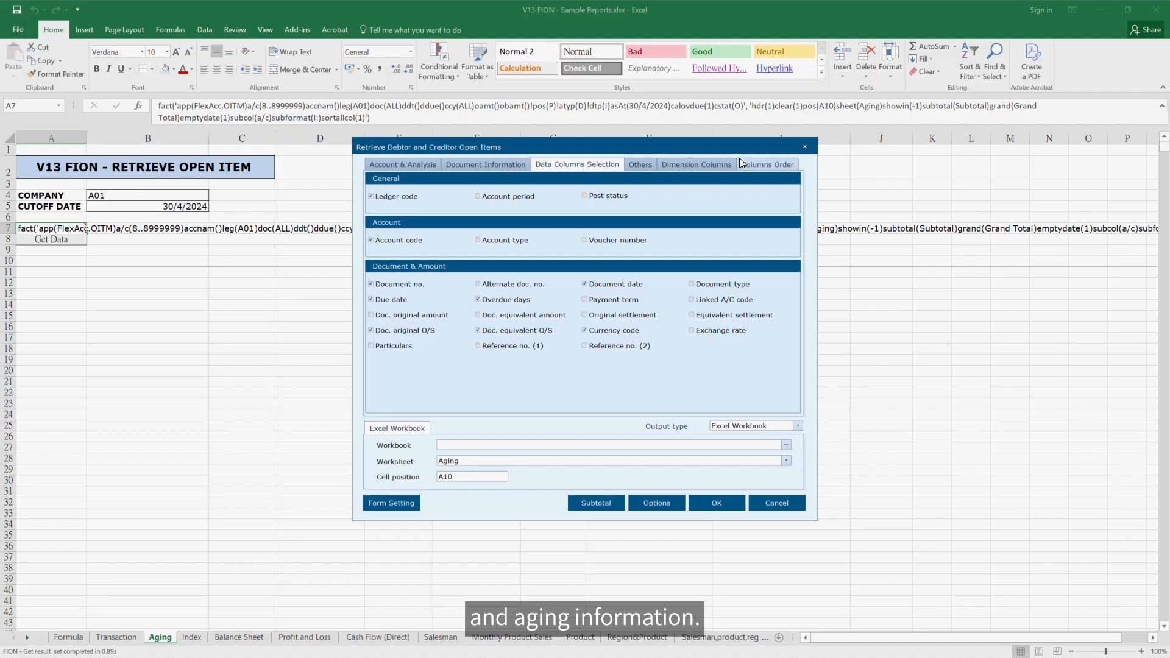
{"action": "left_click", "coordinate": [754, 165]}
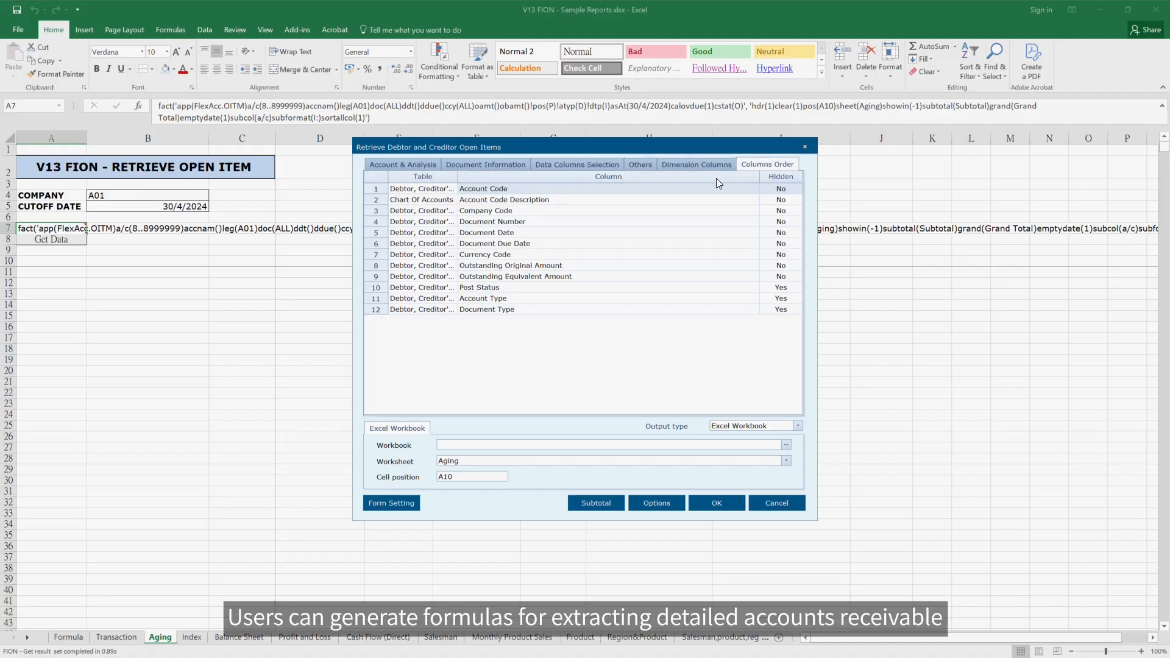
{"action": "left_click", "coordinate": [714, 503]}
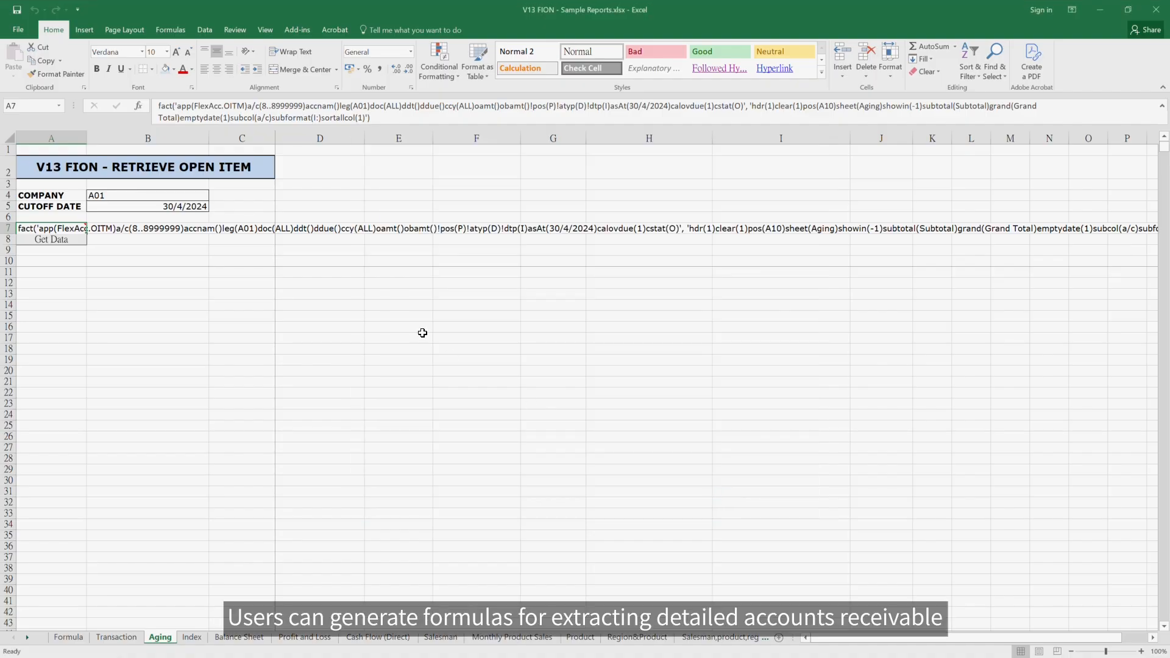
{"action": "left_click", "coordinate": [70, 243]}
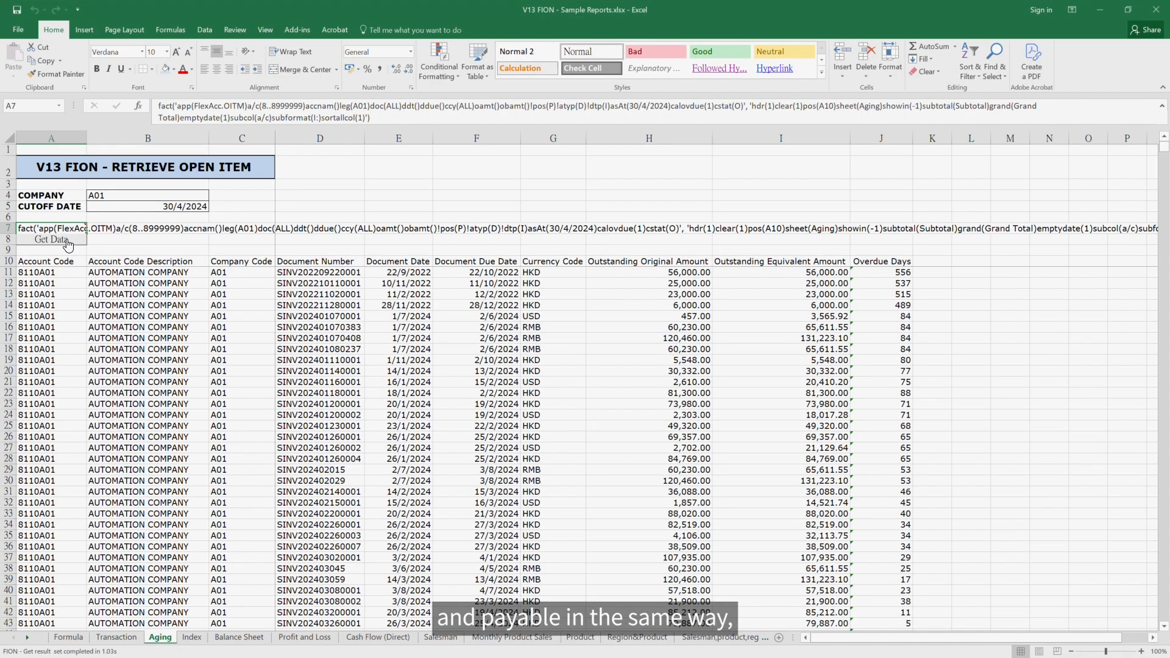
- Replace the fixed company code A01 in the A7 open item formula with the cell reference "&B4&"
{"action": "left_click", "coordinate": [364, 106]}
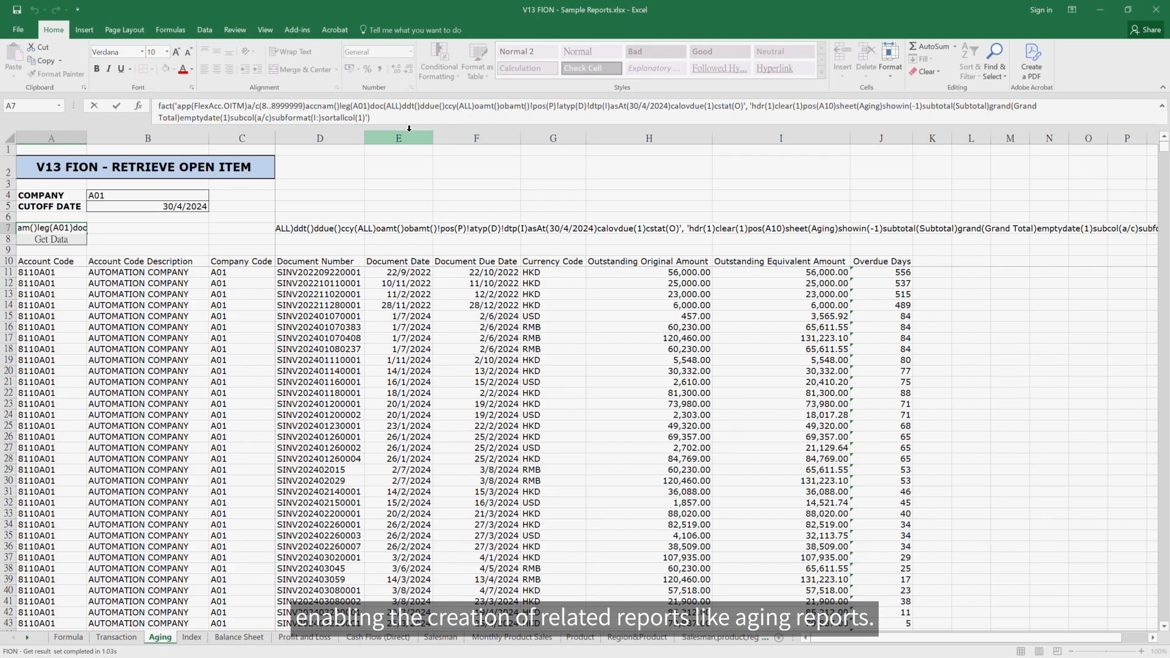
{"action": "key", "text": "BackSpace"}
{"action": "key", "text": "BackSpace"}
{"action": "key", "text": "BackSpace"}
{"action": "type", "text": "\"&"}
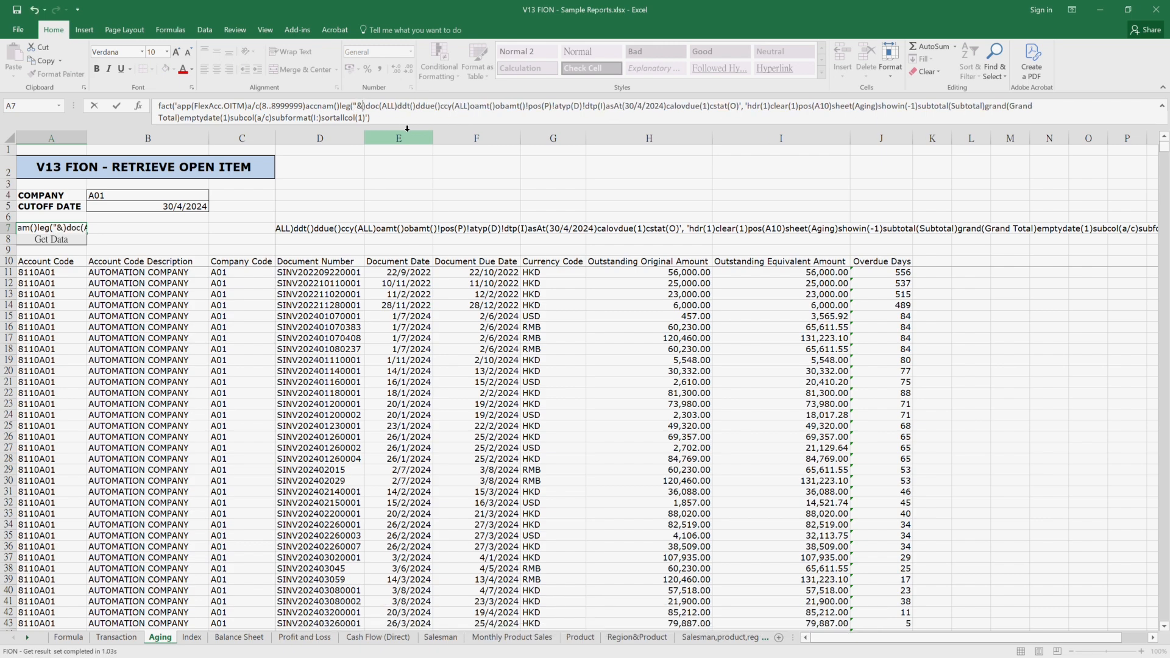
{"action": "type", "text": "\""}
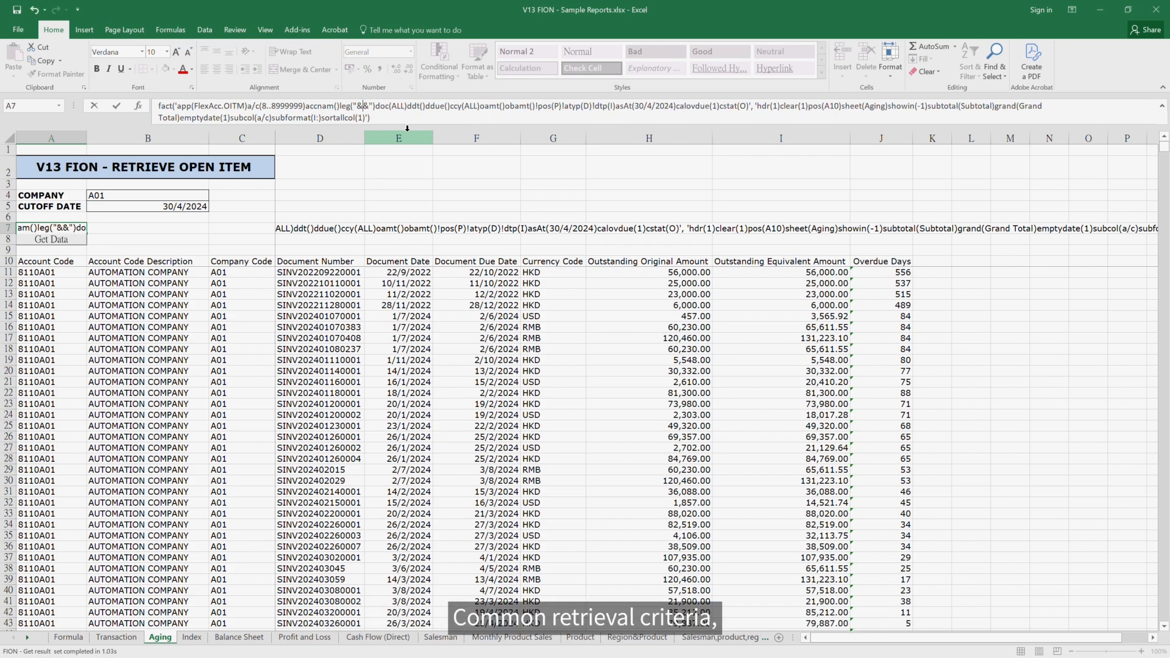
{"action": "type", "text": "B4"}
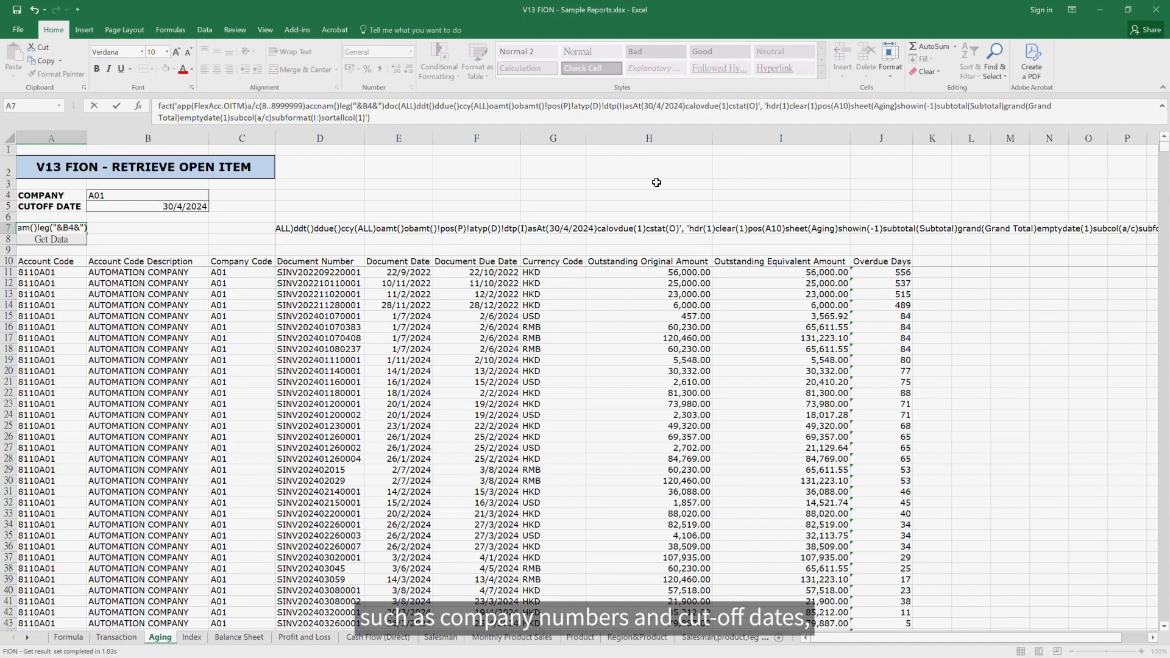
- Replace the fixed cutoff date in the asAt criterion of the A7 formula with the cell reference "&B5&"
{"action": "key", "text": "BackSpace"}
{"action": "key", "text": "BackSpace"}
{"action": "key", "text": "BackSpace"}
{"action": "key", "text": "BackSpace"}
{"action": "key", "text": "BackSpace"}
{"action": "key", "text": "BackSpace"}
{"action": "key", "text": "BackSpace"}
{"action": "key", "text": "BackSpace"}
{"action": "key", "text": "BackSpace"}
{"action": "type", "text": "\"&&\""}
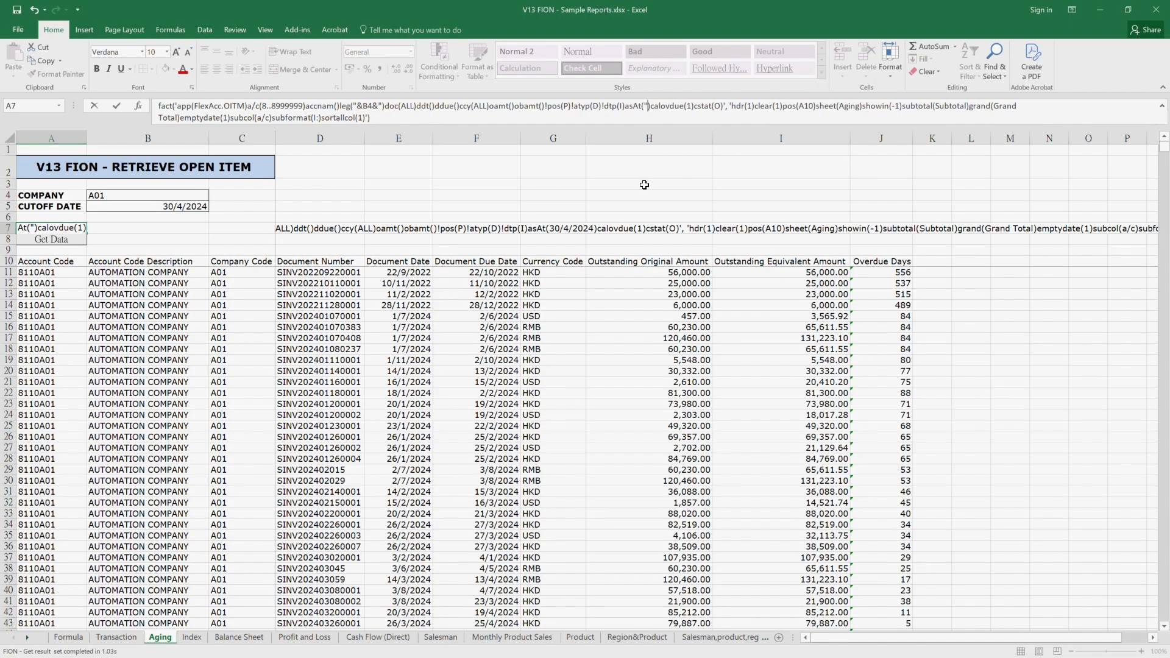
{"action": "key", "text": "Left"}
{"action": "type", "text": "B5"}
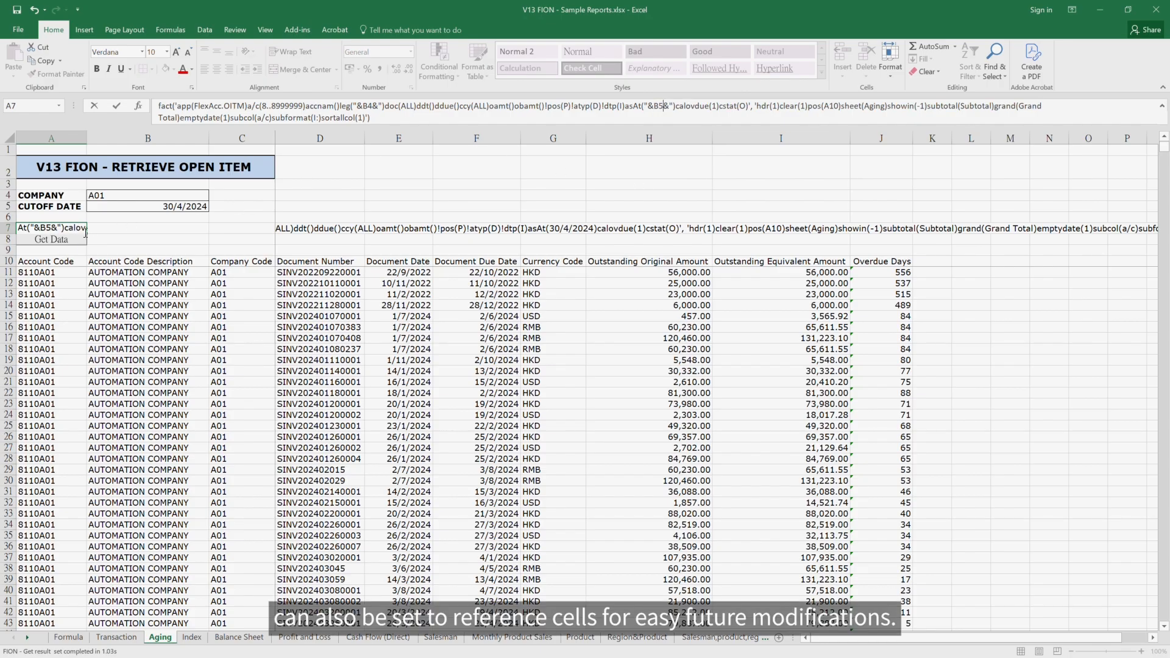
{"action": "key", "text": "Return"}
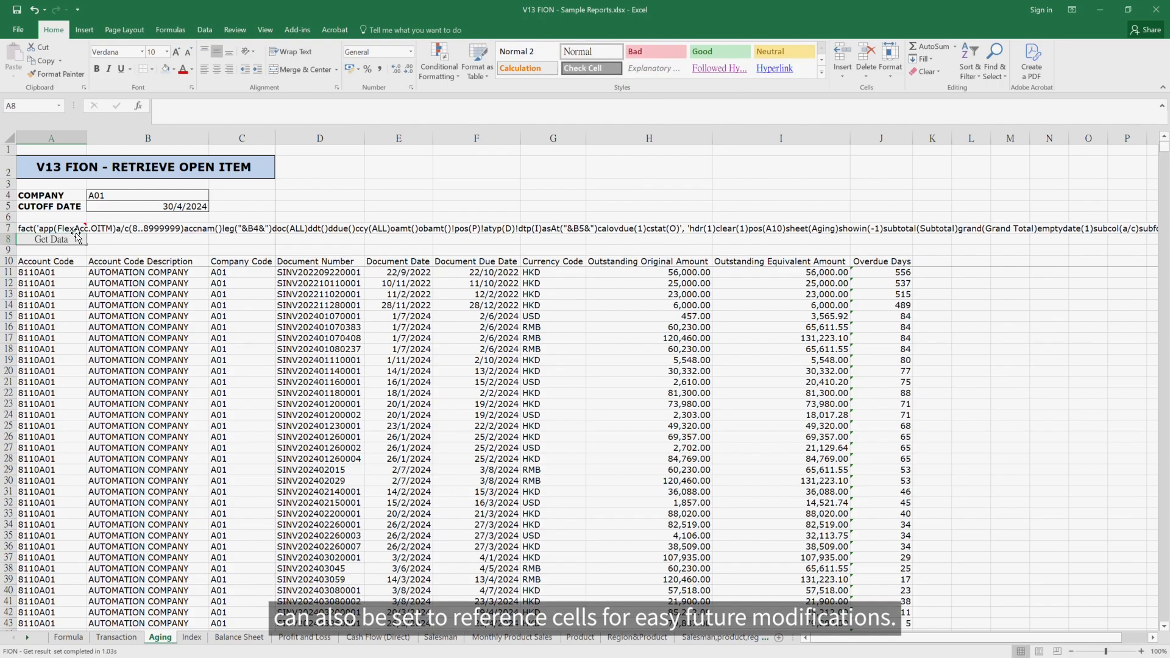
- Set the company in B4 to B11, retrieve the open items again and look through the refreshed list
{"action": "left_click", "coordinate": [178, 203]}
{"action": "double_click", "coordinate": [182, 196]}
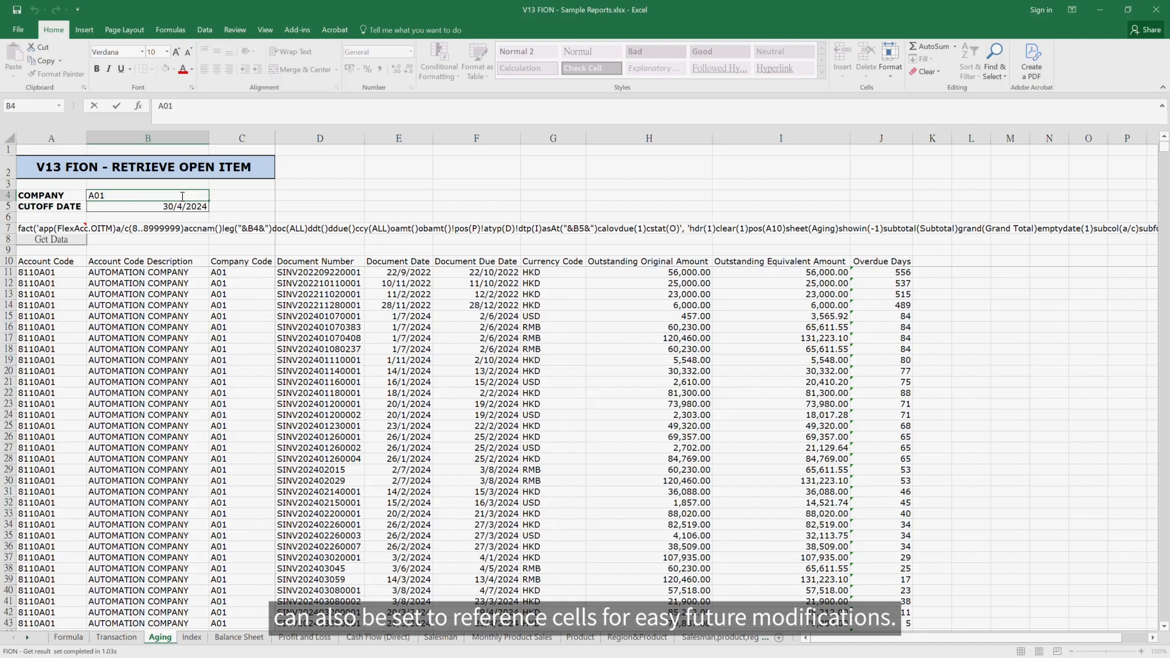
{"action": "key", "text": "BackSpace"}
{"action": "key", "text": "BackSpace"}
{"action": "key", "text": "BackSpace"}
{"action": "type", "text": "B"}
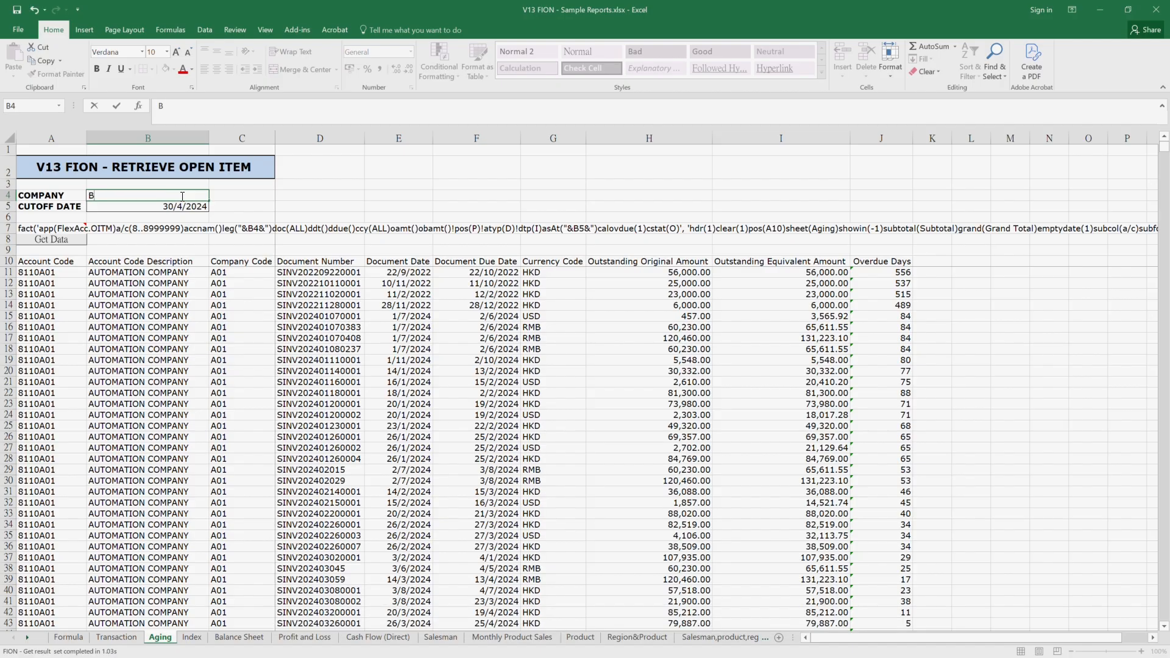
{"action": "type", "text": "11"}
{"action": "key", "text": "Return"}
{"action": "left_click", "coordinate": [70, 240]}
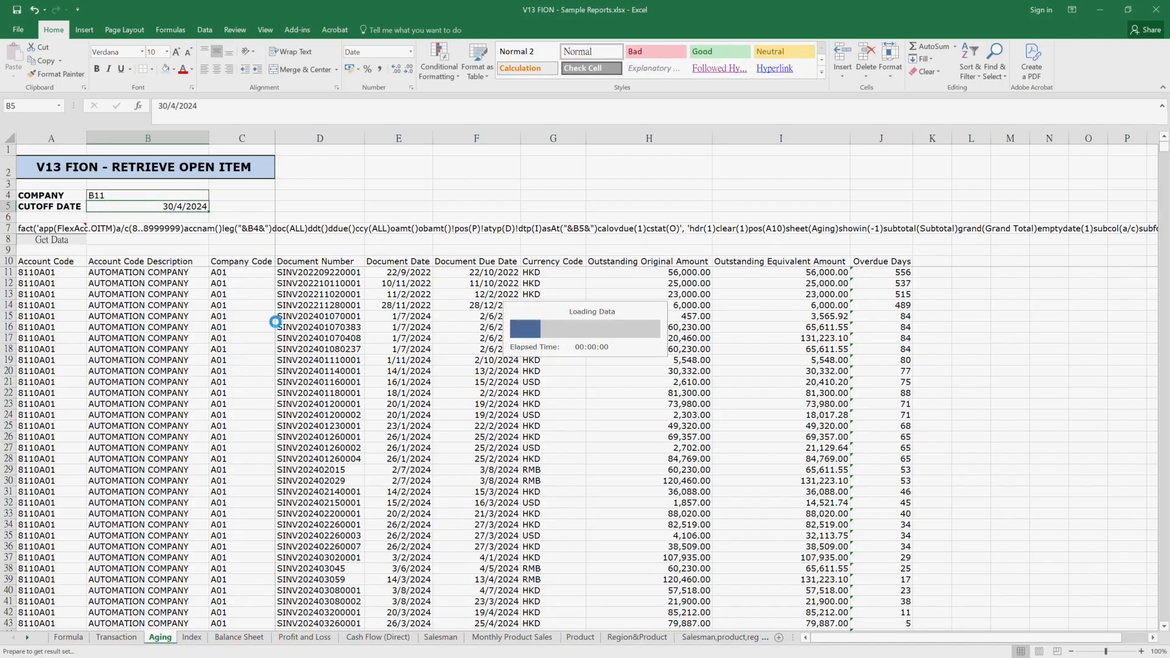
{"action": "left_click", "coordinate": [331, 274]}
{"action": "scroll", "coordinate": [539, 409], "scroll_direction": "down", "scroll_amount": 6}
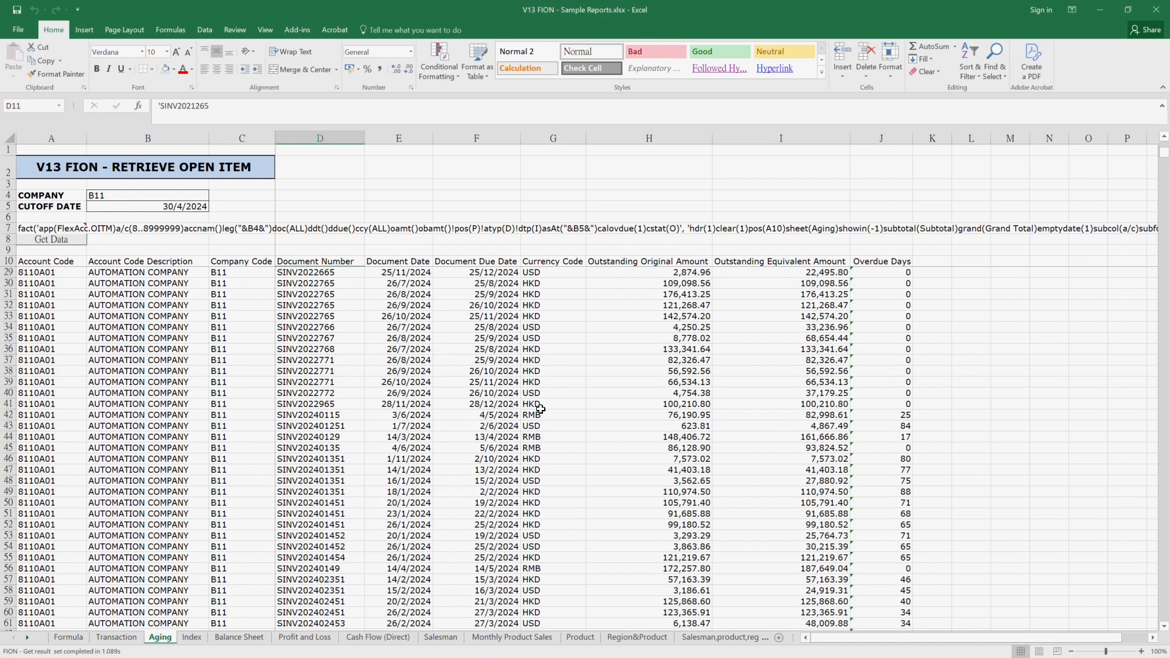
{"action": "scroll", "coordinate": [539, 408], "scroll_direction": "down", "scroll_amount": 14}
{"action": "scroll", "coordinate": [540, 407], "scroll_direction": "up", "scroll_amount": 17}
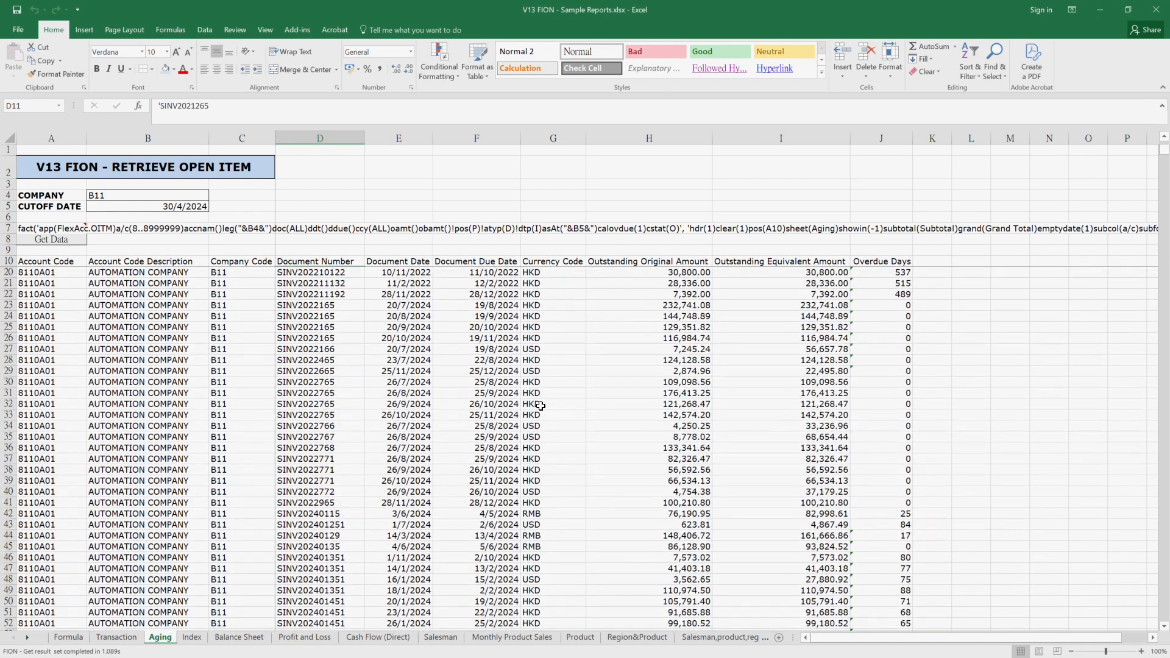